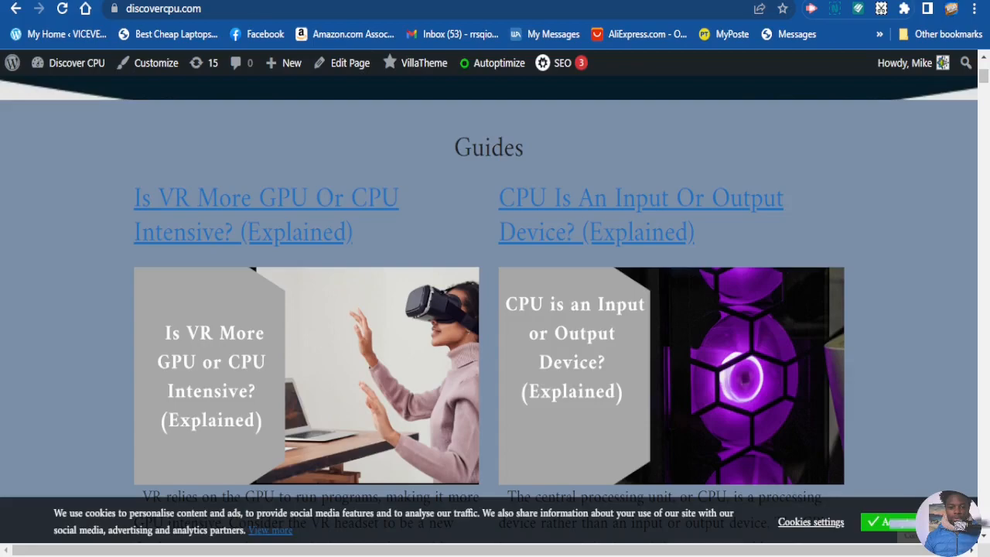
Switch to Google AdSense and look over the by-site overview on the Ads page
{"action": "left_click", "coordinate": [325, 0]}
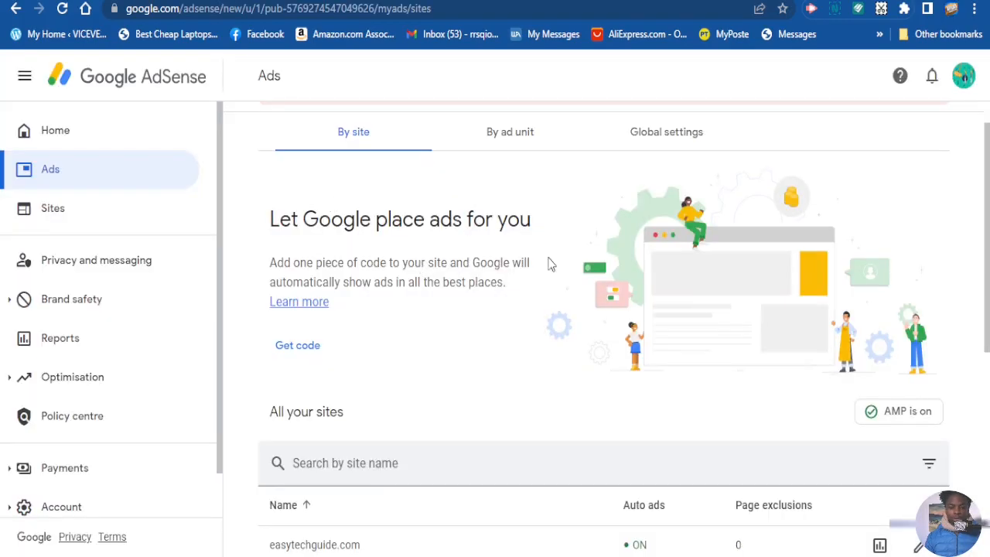
{"action": "scroll", "coordinate": [519, 272], "scroll_direction": "down", "scroll_amount": 1}
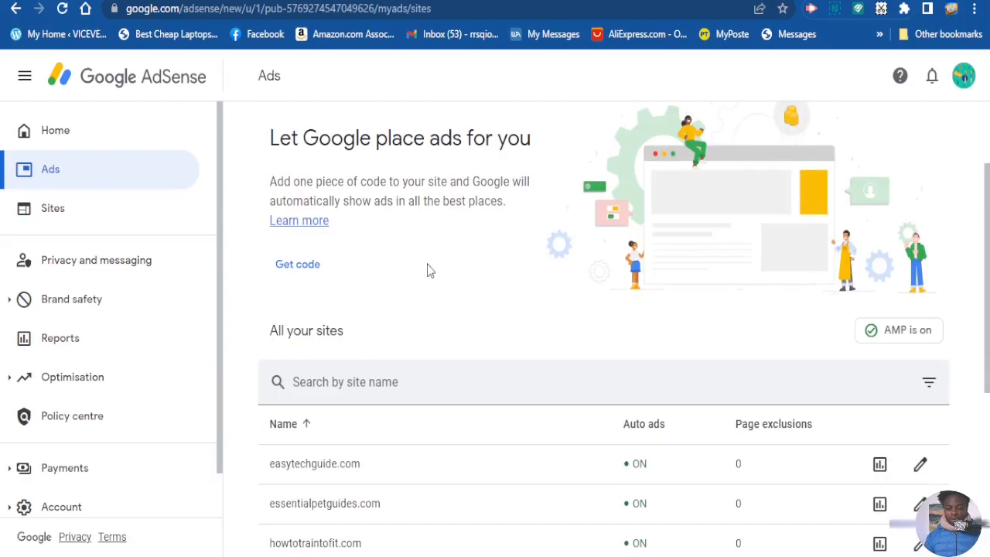
{"action": "scroll", "coordinate": [269, 248], "scroll_direction": "down", "scroll_amount": 1}
{"action": "scroll", "coordinate": [268, 248], "scroll_direction": "up", "scroll_amount": 2}
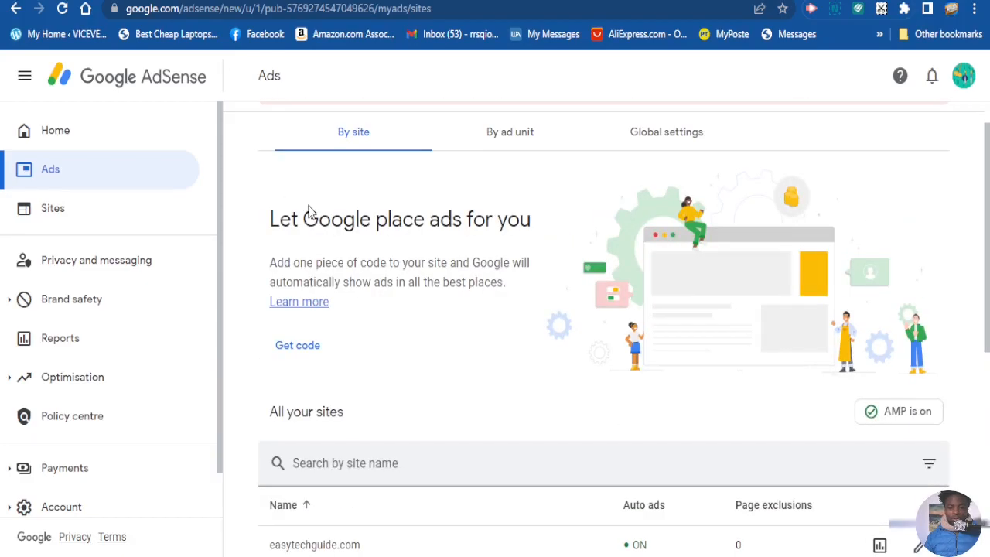
{"action": "scroll", "coordinate": [234, 185], "scroll_direction": "up", "scroll_amount": 1}
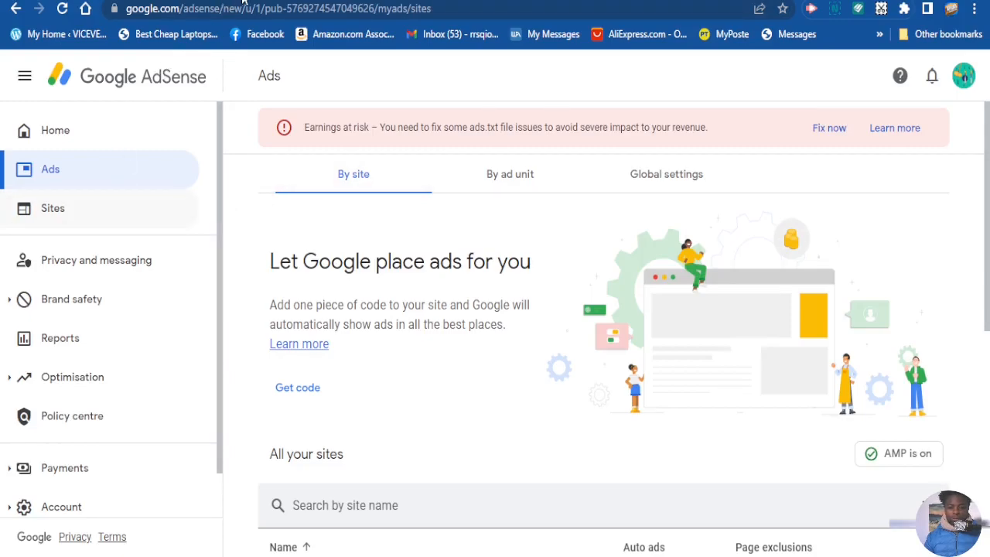
Switch to the discovercpu.com website and copy its address
{"action": "left_click", "coordinate": [46, 1]}
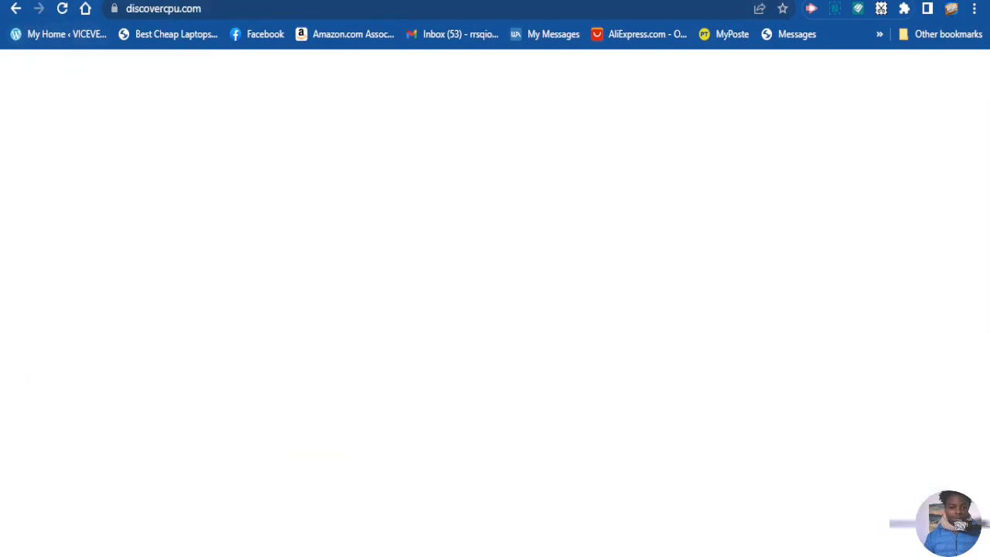
{"action": "left_click", "coordinate": [210, 8]}
{"action": "key", "text": "ctrl+c"}
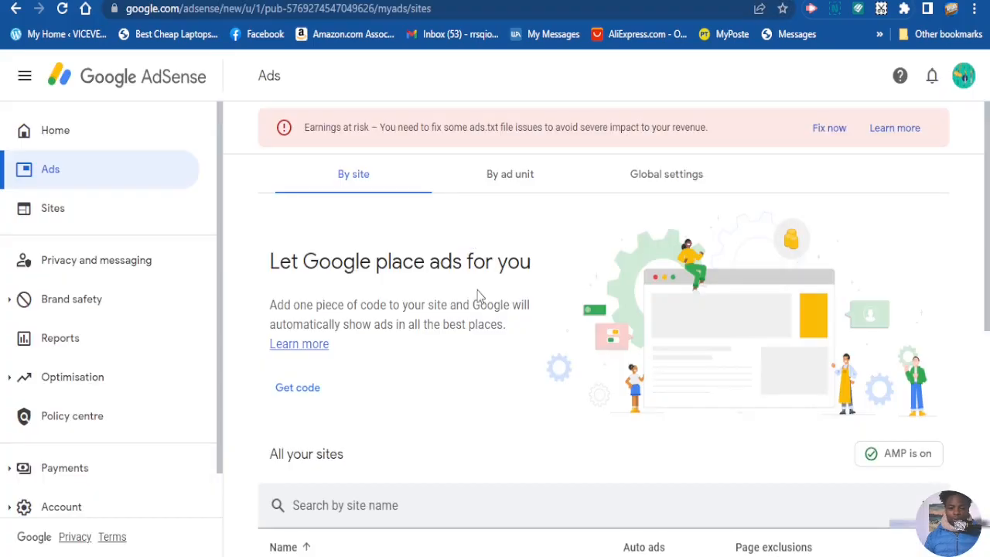
{"action": "scroll", "coordinate": [232, 371], "scroll_direction": "down", "scroll_amount": 6}
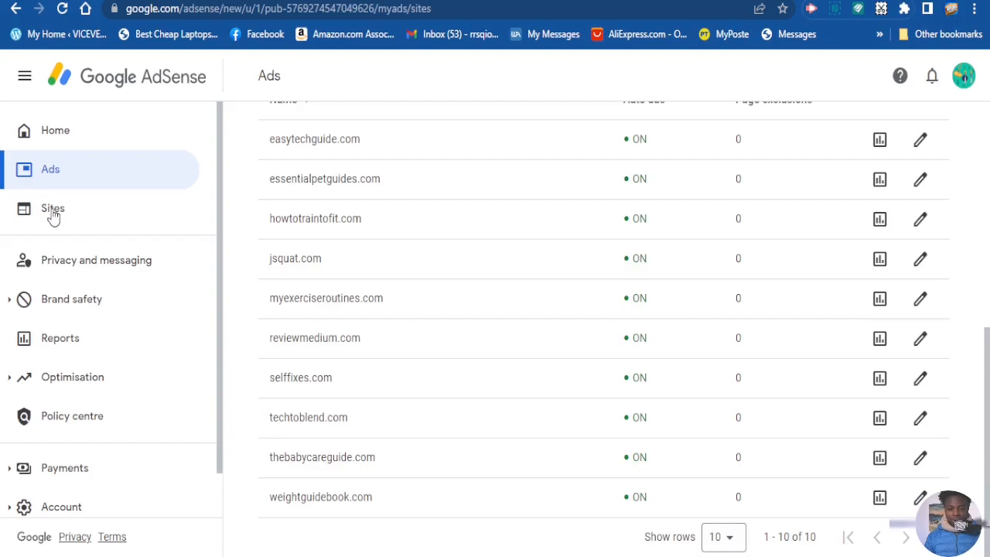
{"action": "left_click", "coordinate": [53, 210]}
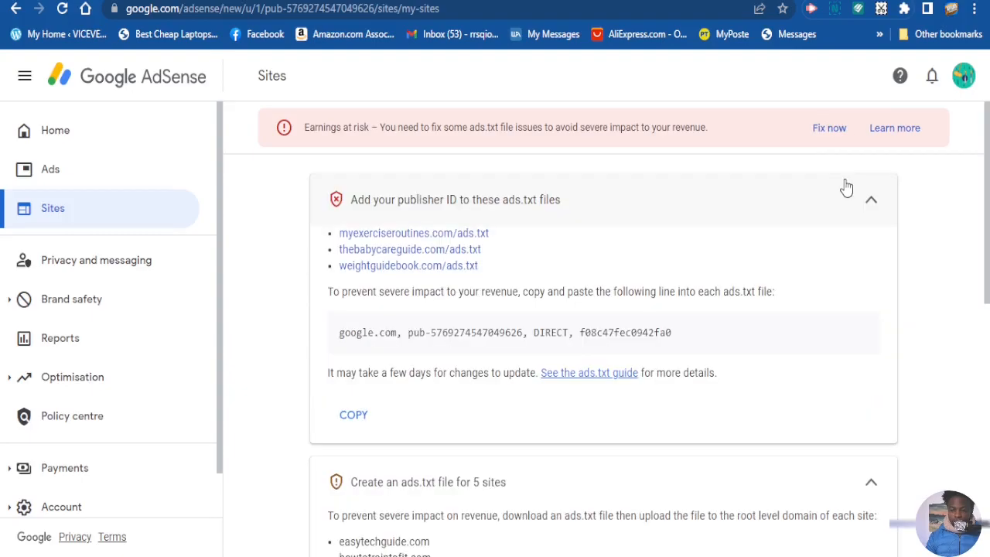
{"action": "scroll", "coordinate": [688, 347], "scroll_direction": "down", "scroll_amount": 4}
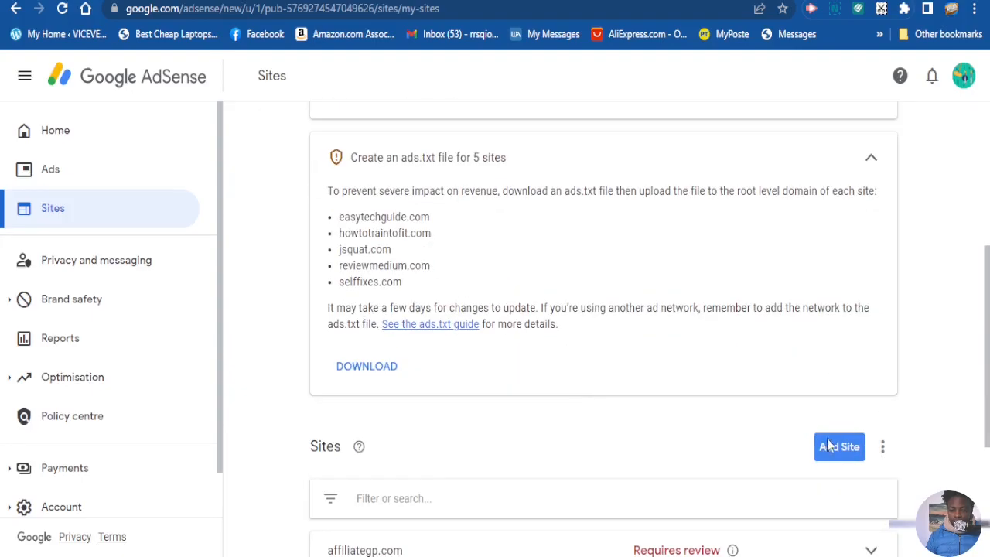
{"action": "scroll", "coordinate": [826, 442], "scroll_direction": "down", "scroll_amount": 1}
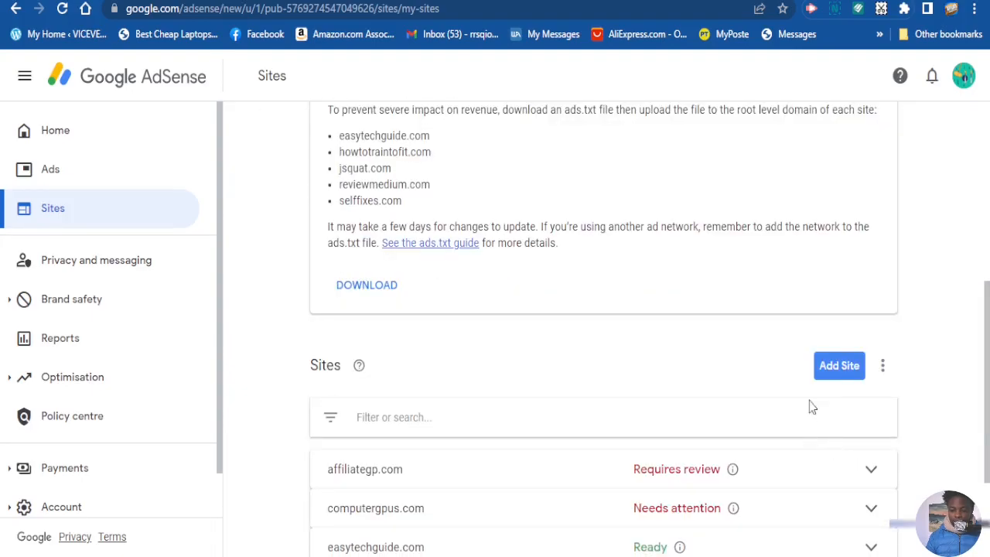
{"action": "left_click", "coordinate": [839, 366]}
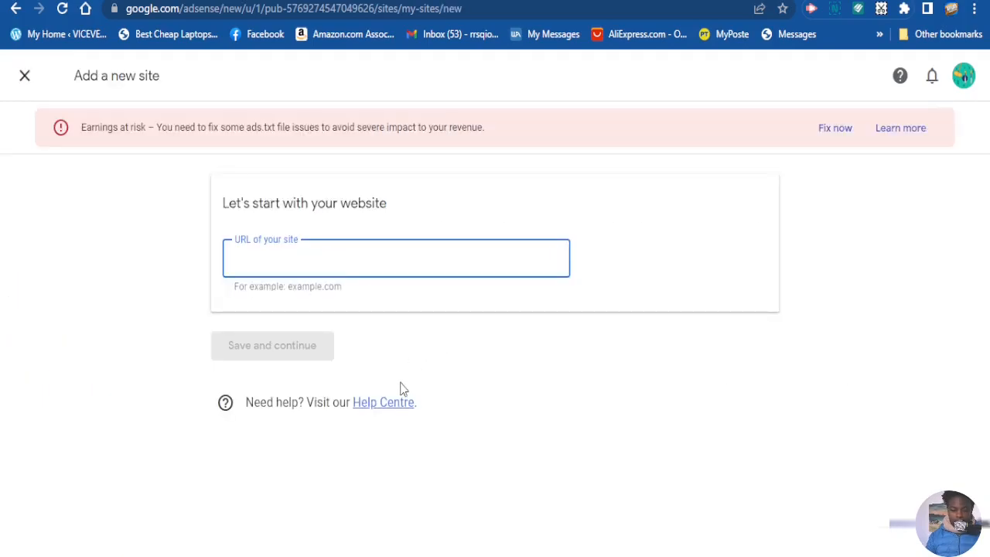
{"action": "key", "text": "ctrl+v"}
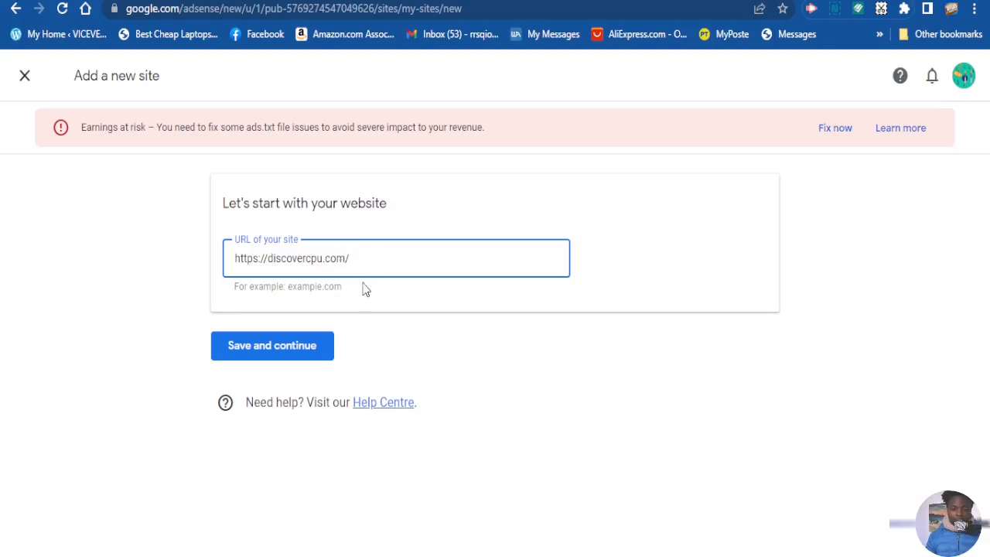
{"action": "left_click", "coordinate": [295, 353]}
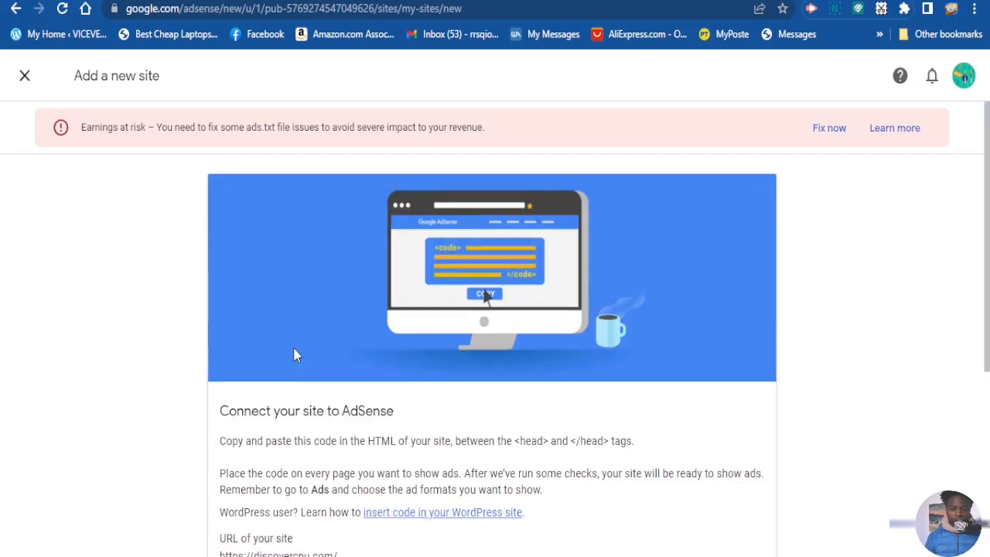
Copy the AdSense code provided for connecting discovercpu.com
{"action": "scroll", "coordinate": [468, 403], "scroll_direction": "down", "scroll_amount": 4}
{"action": "scroll", "coordinate": [387, 406], "scroll_direction": "up", "scroll_amount": 1}
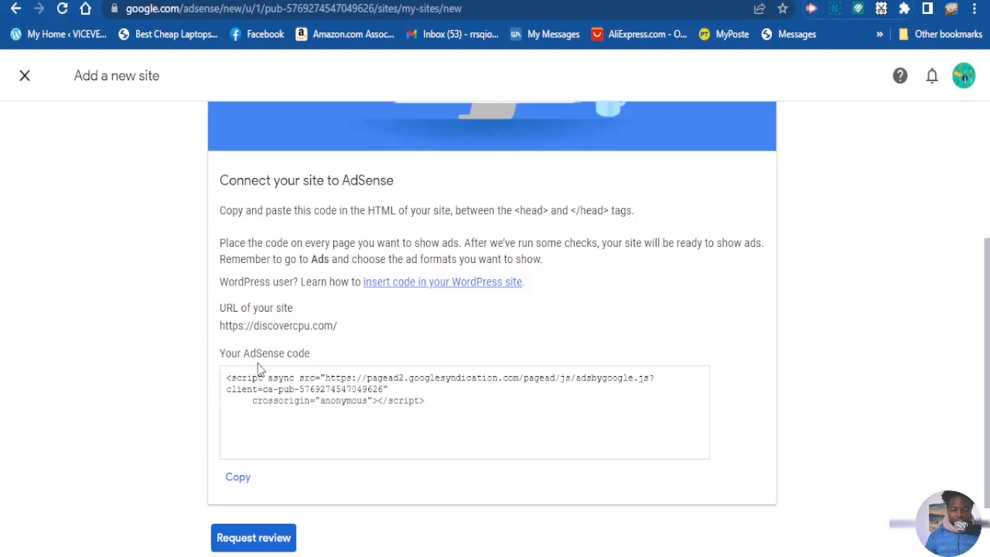
{"action": "left_click", "coordinate": [240, 480]}
{"action": "left_click", "coordinate": [241, 481]}
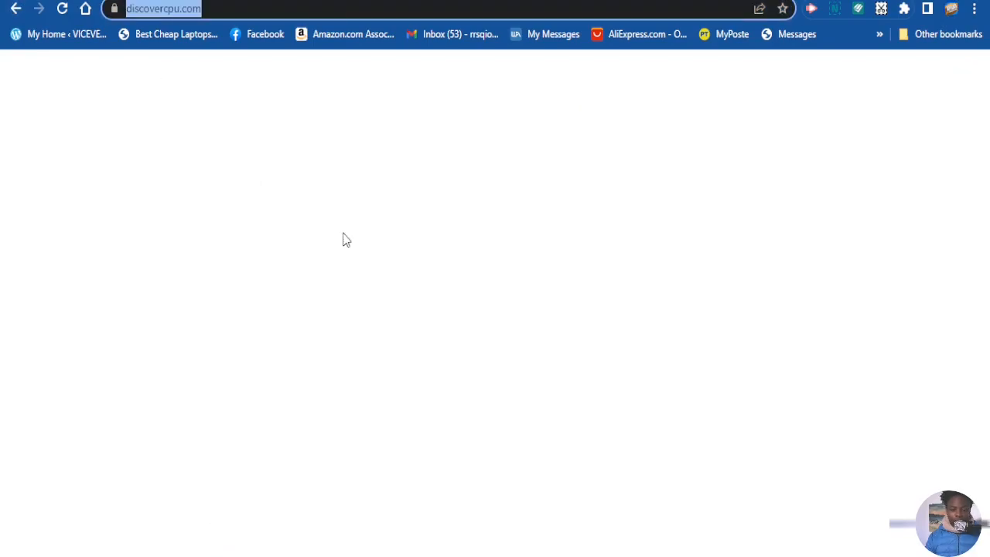
Switch back to the discovercpu.com website and open its WordPress dashboard
{"action": "scroll", "coordinate": [221, 221], "scroll_direction": "up", "scroll_amount": 2}
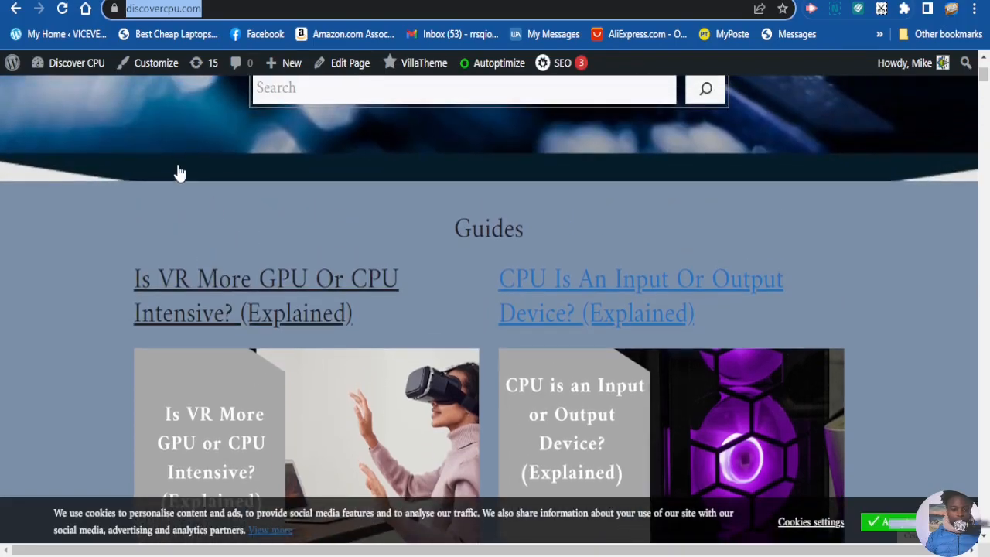
{"action": "scroll", "coordinate": [186, 100], "scroll_direction": "up", "scroll_amount": 1}
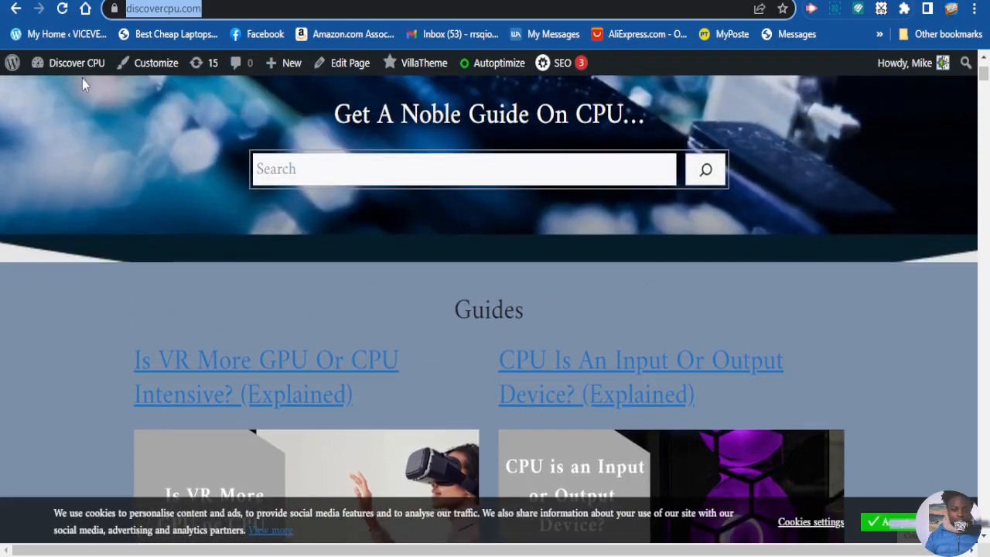
{"action": "mouse_move", "coordinate": [70, 72]}
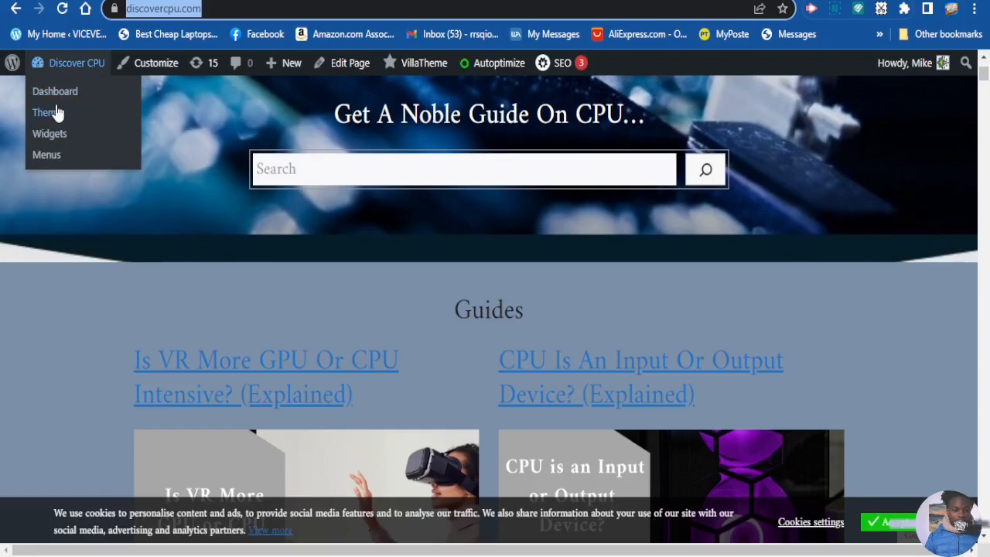
{"action": "left_click", "coordinate": [59, 95]}
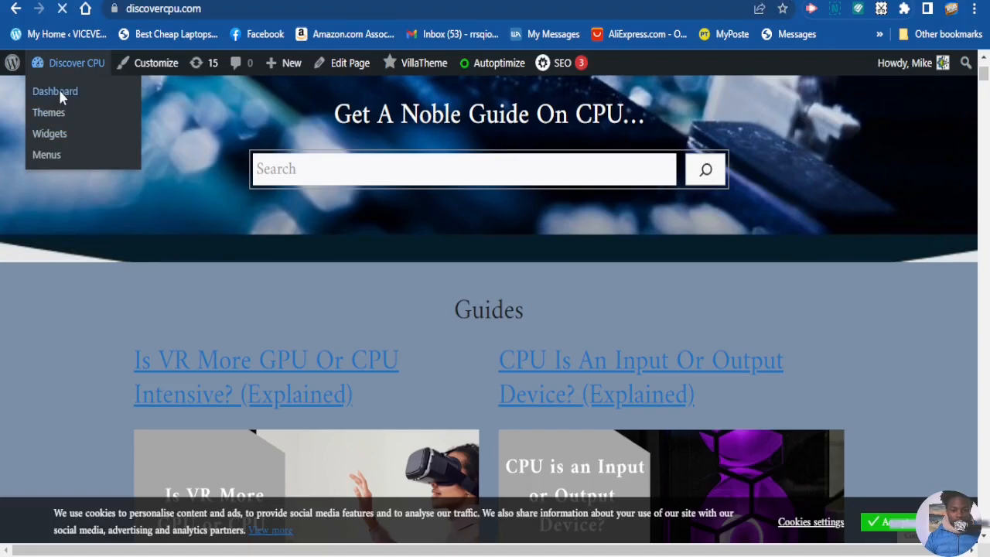
Open the GeneratePress theme's header.php in the Theme File Editor
{"action": "scroll", "coordinate": [67, 286], "scroll_direction": "down", "scroll_amount": 1}
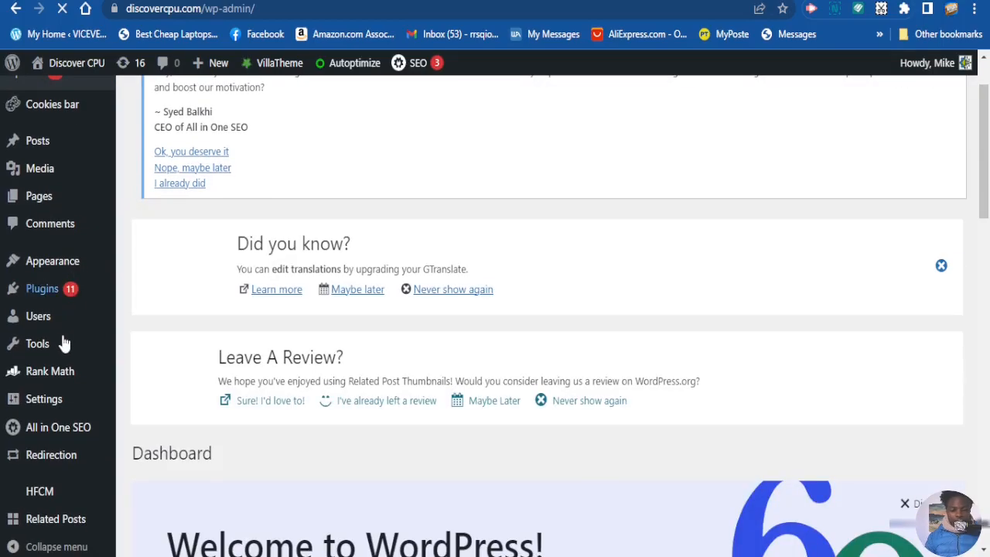
{"action": "scroll", "coordinate": [62, 348], "scroll_direction": "down", "scroll_amount": 1}
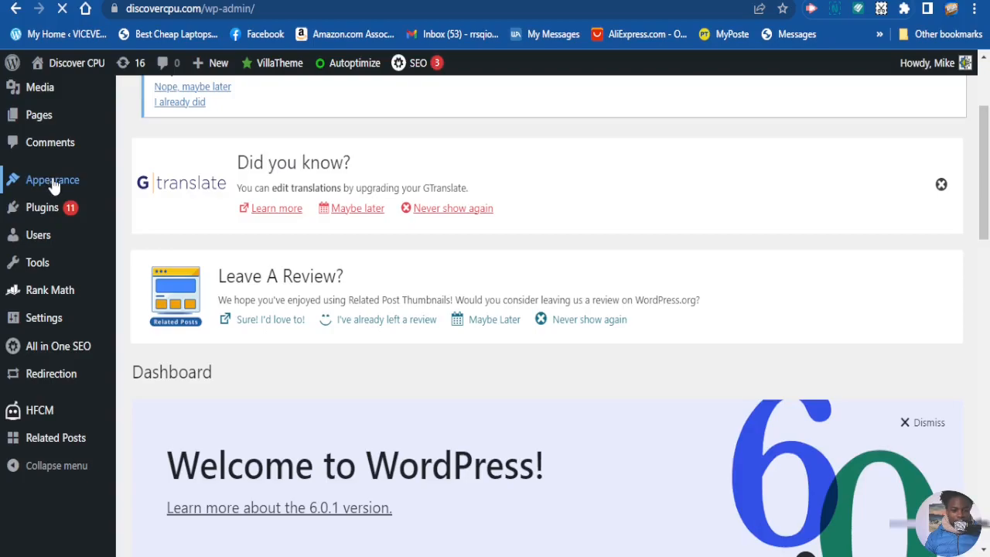
{"action": "mouse_move", "coordinate": [54, 181]}
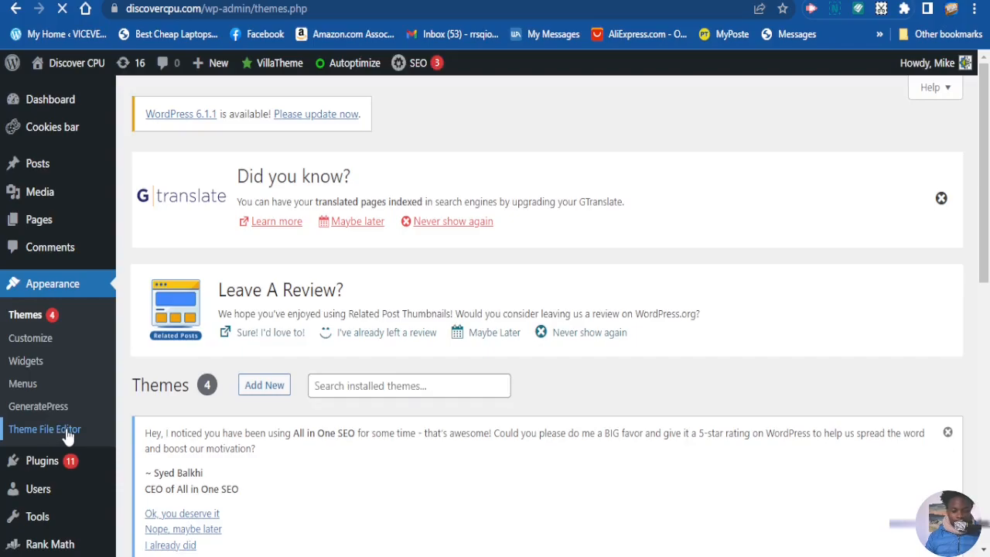
{"action": "left_click", "coordinate": [68, 438]}
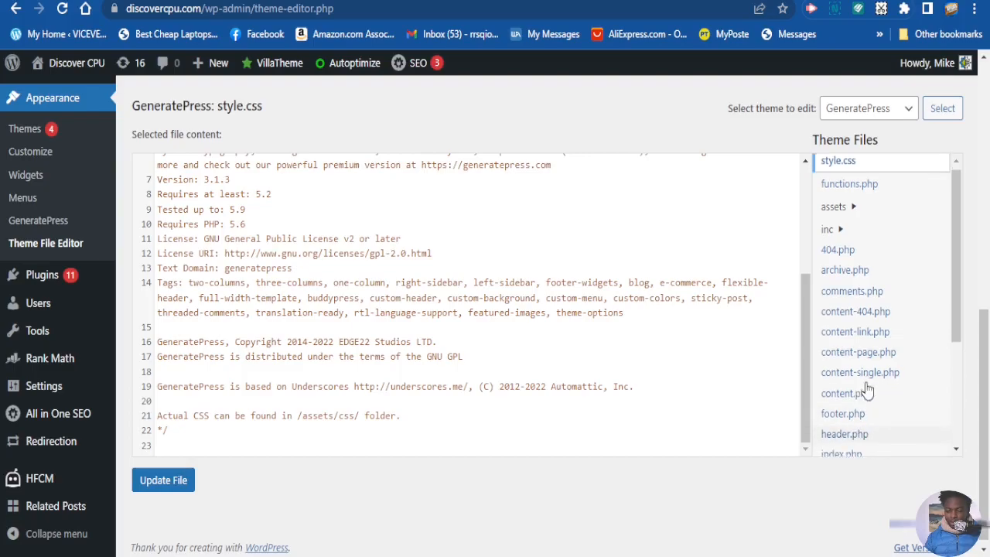
{"action": "scroll", "coordinate": [864, 387], "scroll_direction": "down", "scroll_amount": 3}
{"action": "scroll", "coordinate": [851, 410], "scroll_direction": "up", "scroll_amount": 2}
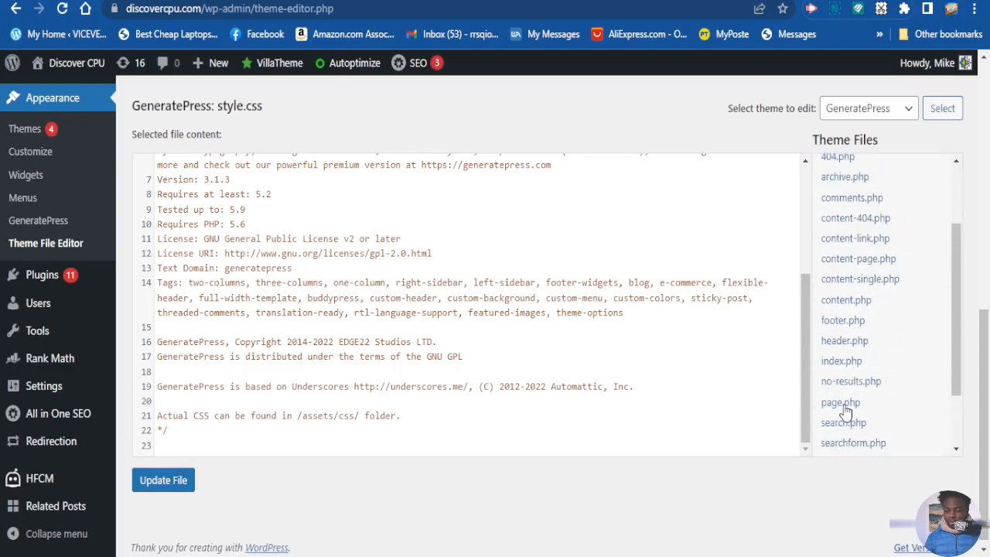
{"action": "left_click", "coordinate": [846, 344]}
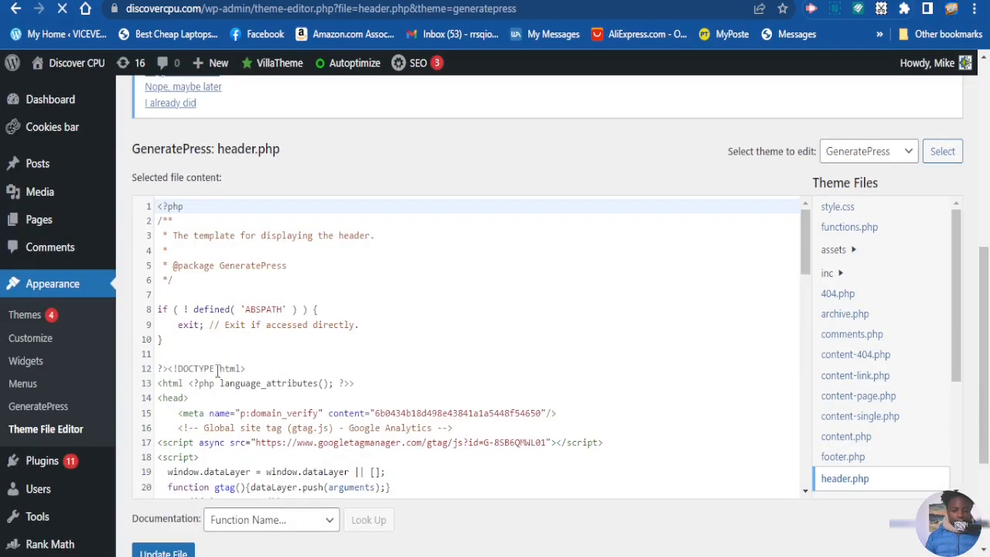
Paste the copied AdSense script on a new line directly below the opening <head> tag in header.php
{"action": "scroll", "coordinate": [249, 370], "scroll_direction": "down", "scroll_amount": 1}
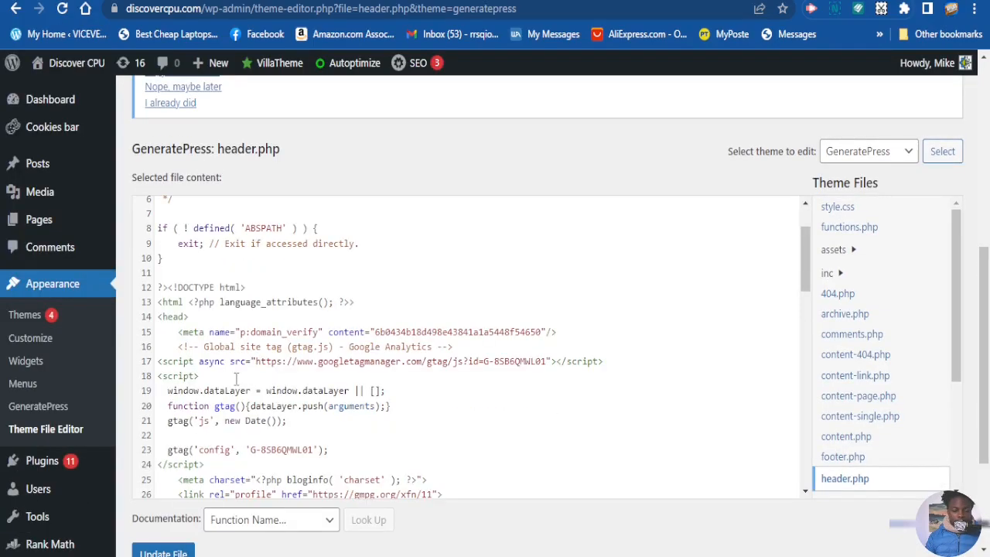
{"action": "left_click", "coordinate": [201, 319]}
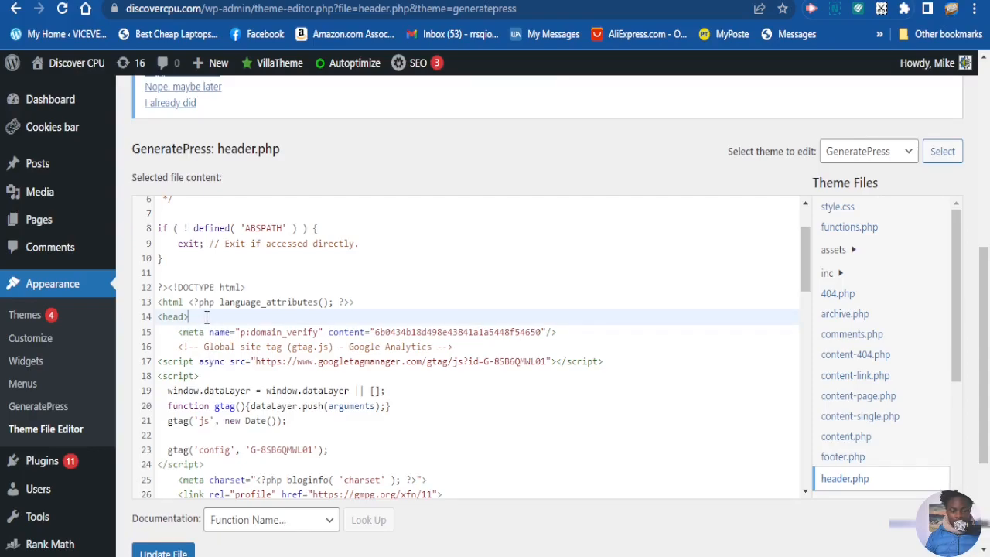
{"action": "scroll", "coordinate": [206, 319], "scroll_direction": "down", "scroll_amount": 1}
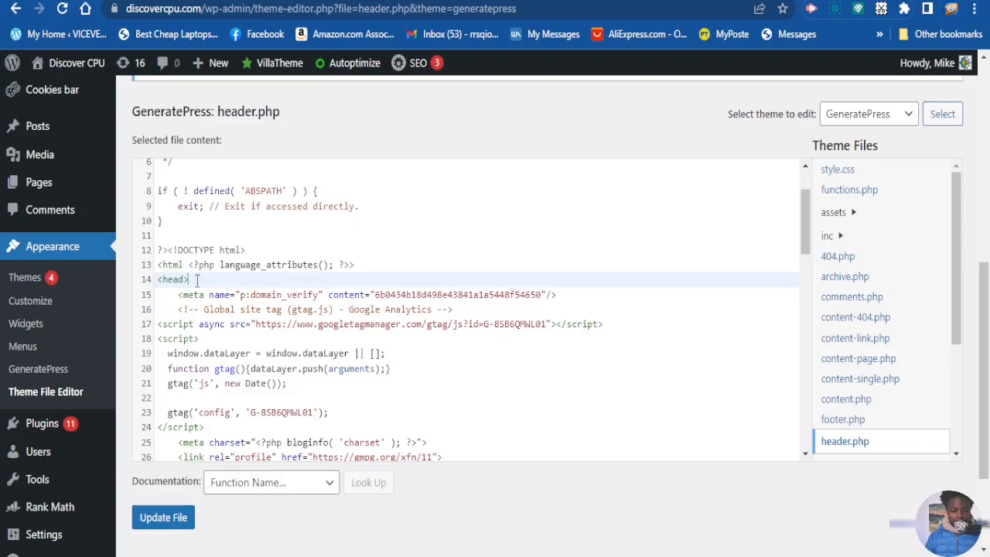
{"action": "left_click_drag", "start_coordinate": [187, 282], "coordinate": [158, 281]}
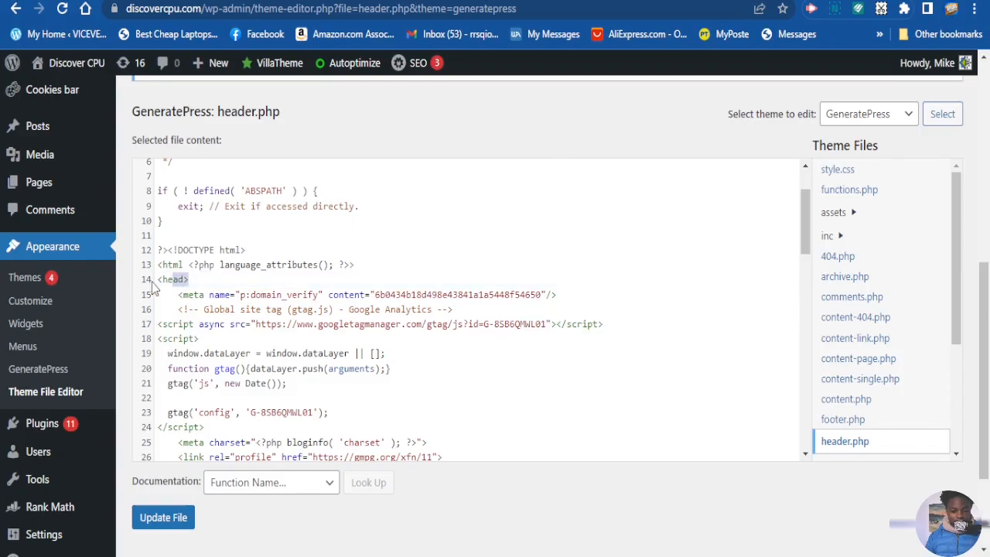
{"action": "left_click", "coordinate": [191, 281]}
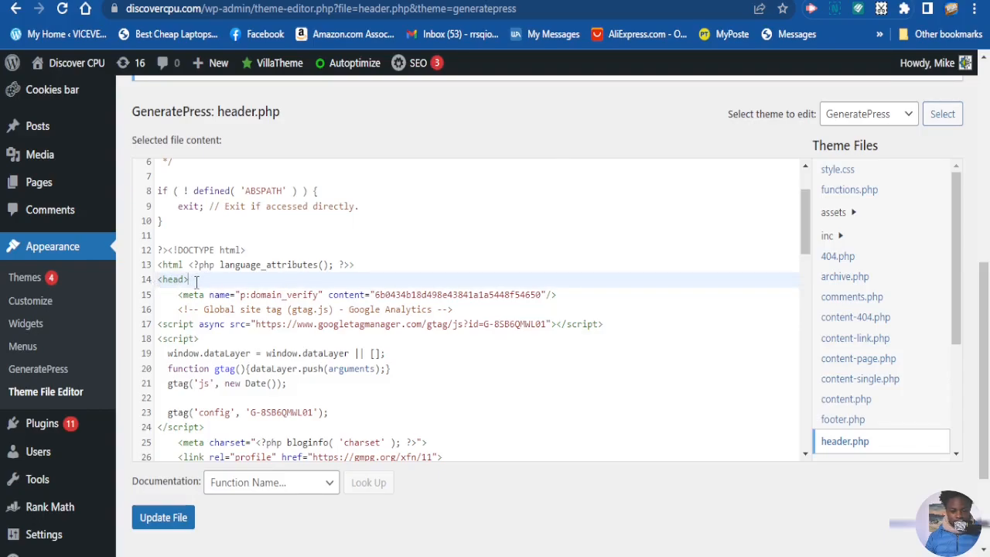
{"action": "key", "text": "Return"}
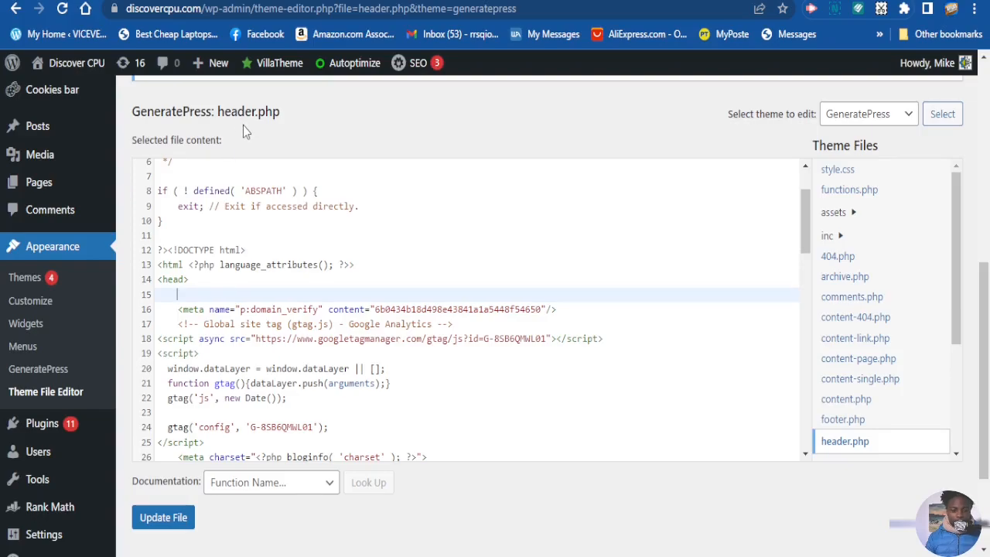
{"action": "key", "text": "ctrl+v"}
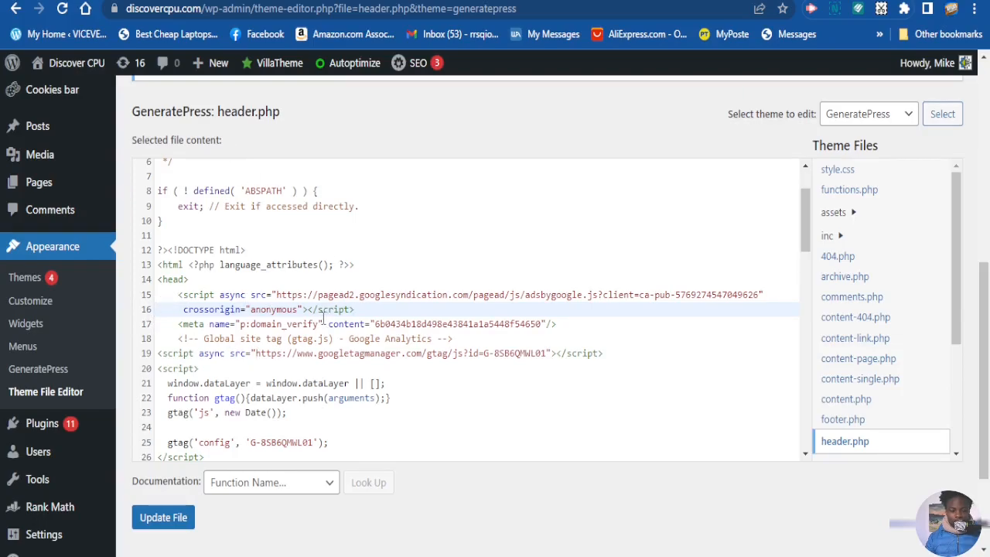
Check the rest of the header.php code and save the updated file
{"action": "scroll", "coordinate": [379, 348], "scroll_direction": "down", "scroll_amount": 3}
{"action": "scroll", "coordinate": [363, 336], "scroll_direction": "up", "scroll_amount": 3}
{"action": "scroll", "coordinate": [360, 333], "scroll_direction": "down", "scroll_amount": 6}
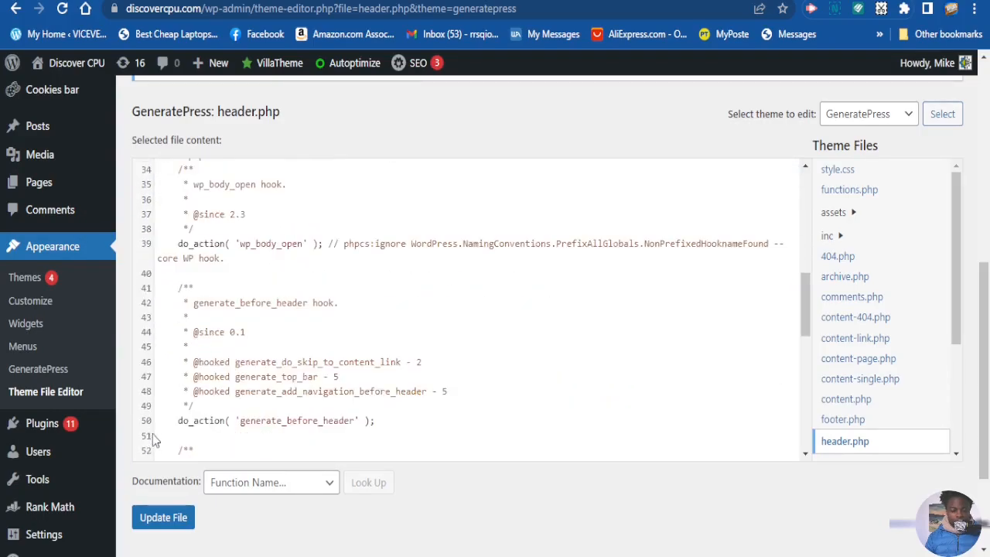
{"action": "left_click", "coordinate": [163, 523]}
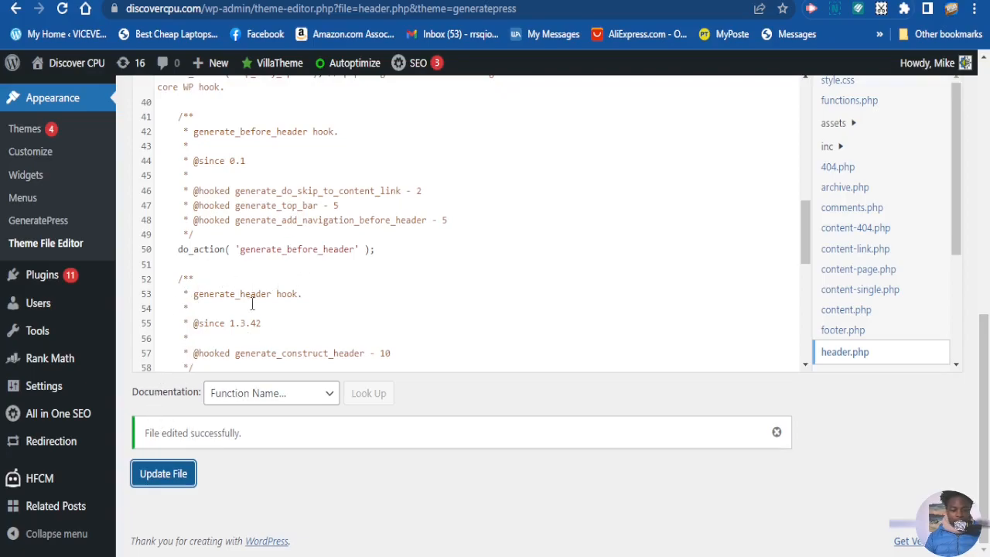
{"action": "scroll", "coordinate": [259, 310], "scroll_direction": "up", "scroll_amount": 2}
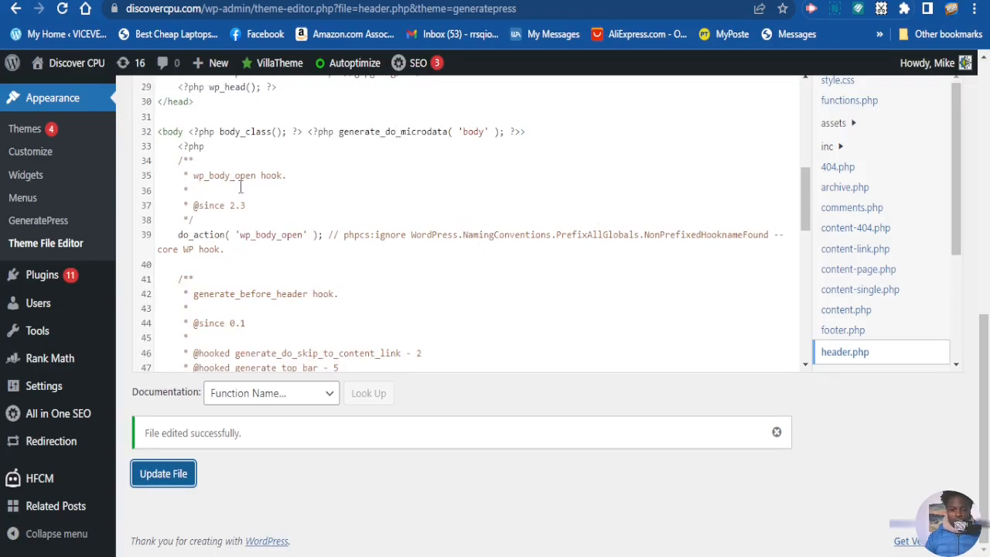
Start a new Header Footer Code Manager snippet and name it GOOGLE ADD CODES
{"action": "scroll", "coordinate": [703, 206], "scroll_direction": "up", "scroll_amount": 3}
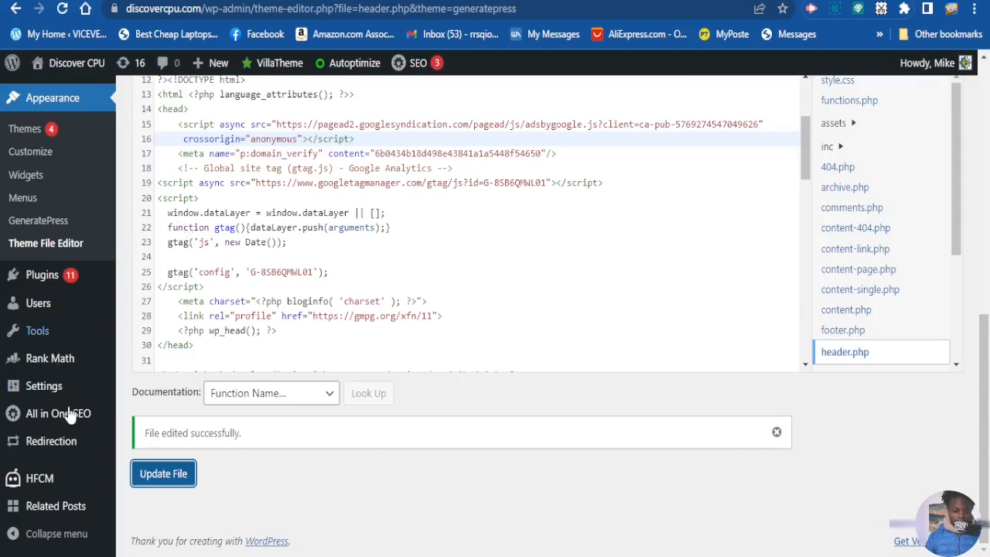
{"action": "mouse_move", "coordinate": [43, 474]}
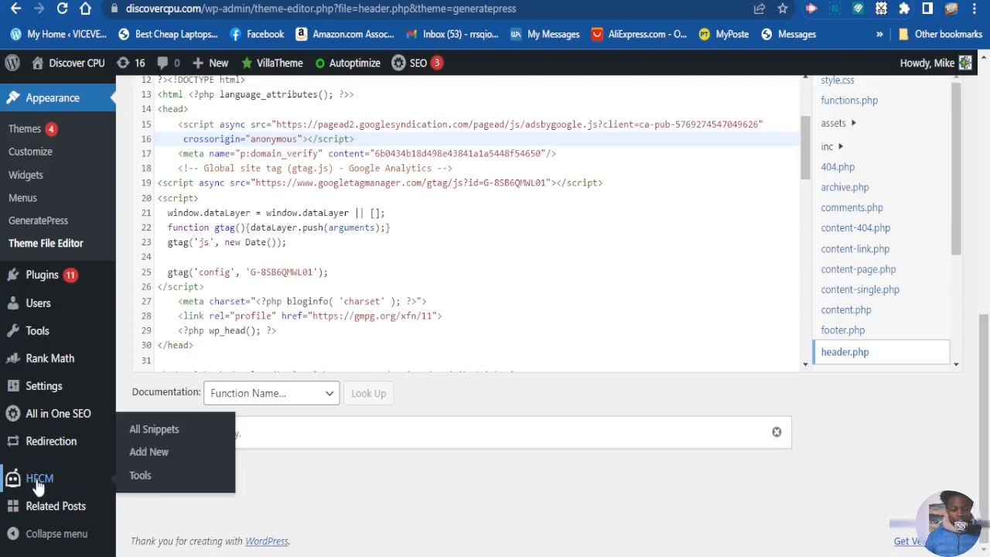
{"action": "left_click", "coordinate": [160, 459]}
{"action": "left_click", "coordinate": [373, 279]}
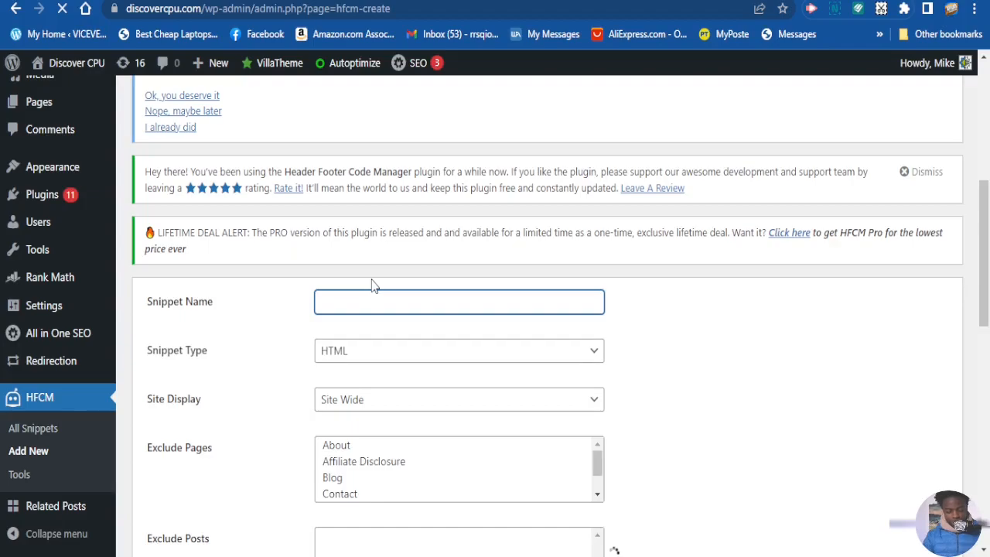
{"action": "type", "text": "GOO"}
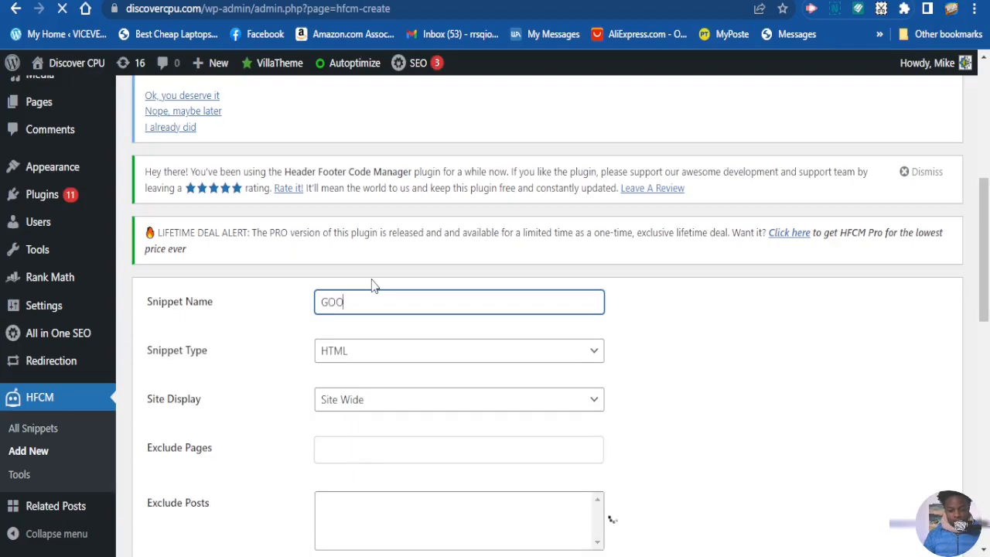
{"action": "type", "text": "GLE "}
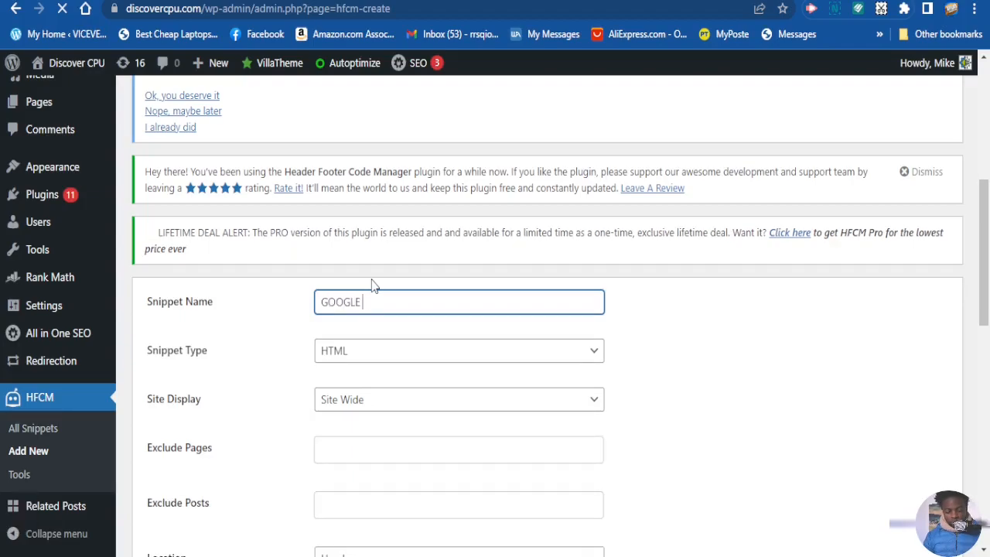
{"action": "type", "text": "ADD CO"}
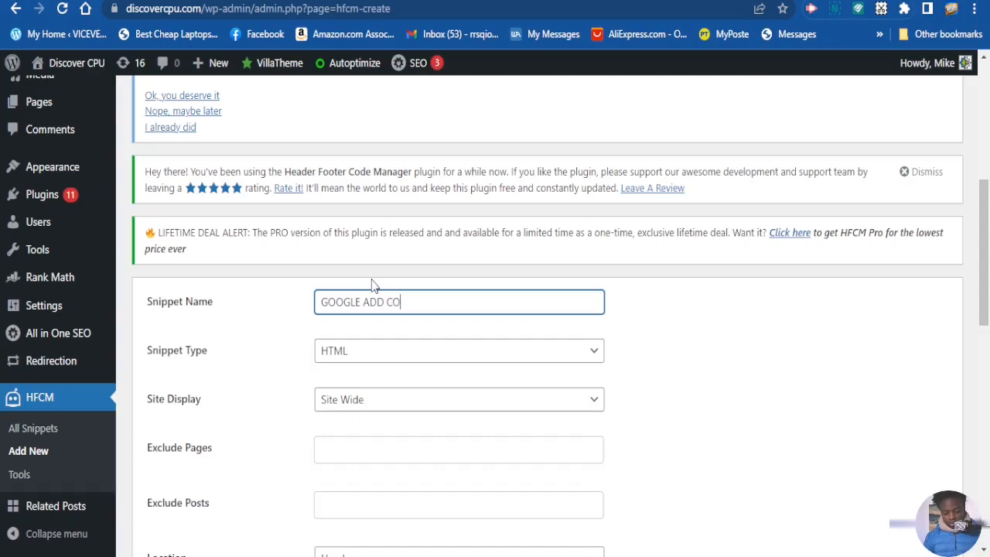
{"action": "type", "text": "DES"}
Paste the copied AdSense script into the snippet's code area, check its display and location settings, and save the snippet
{"action": "scroll", "coordinate": [418, 329], "scroll_direction": "down", "scroll_amount": 7}
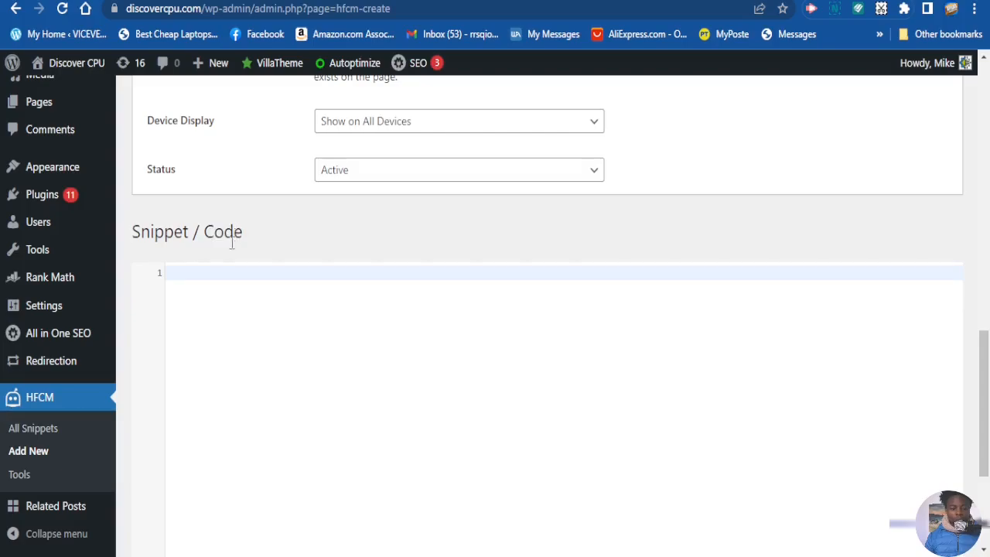
{"action": "left_click", "coordinate": [190, 273]}
{"action": "key", "text": "ctrl+v"}
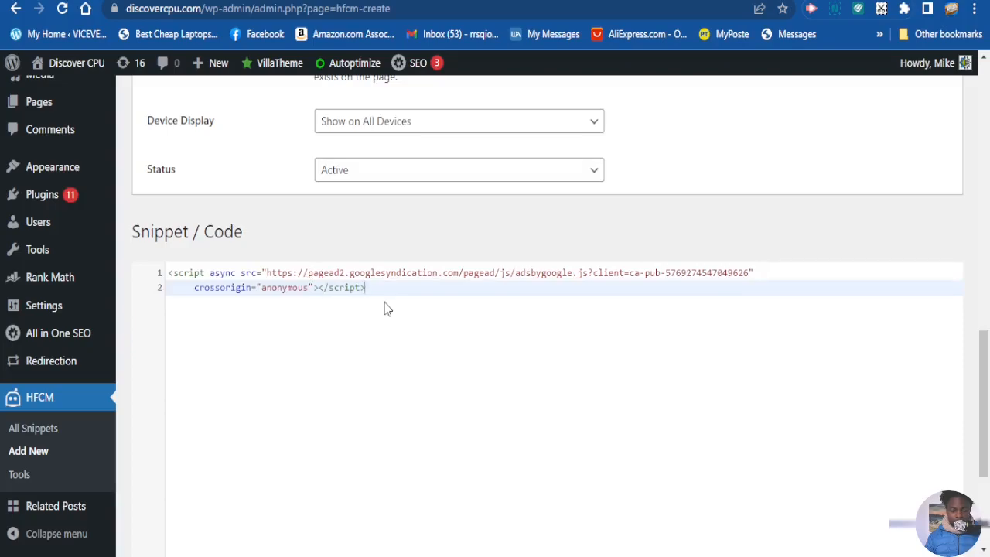
{"action": "scroll", "coordinate": [381, 333], "scroll_direction": "up", "scroll_amount": 2}
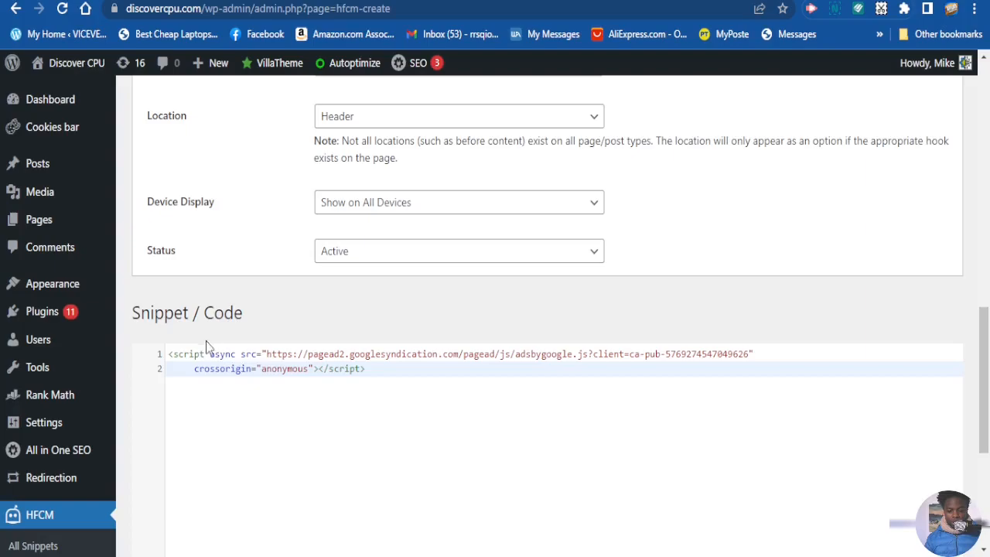
{"action": "scroll", "coordinate": [343, 342], "scroll_direction": "up", "scroll_amount": 2}
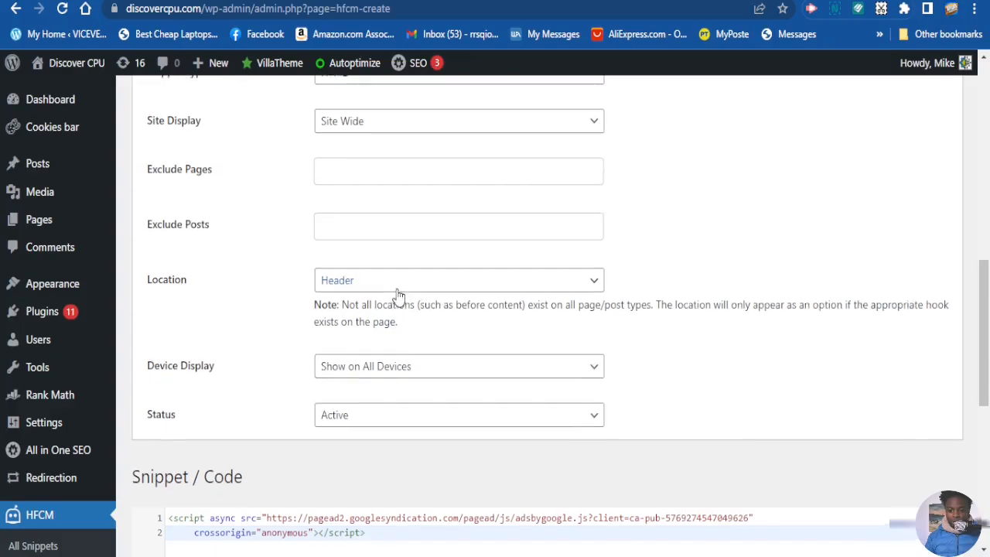
{"action": "scroll", "coordinate": [397, 294], "scroll_direction": "up", "scroll_amount": 3}
{"action": "scroll", "coordinate": [397, 298], "scroll_direction": "down", "scroll_amount": 6}
{"action": "scroll", "coordinate": [398, 302], "scroll_direction": "down", "scroll_amount": 5}
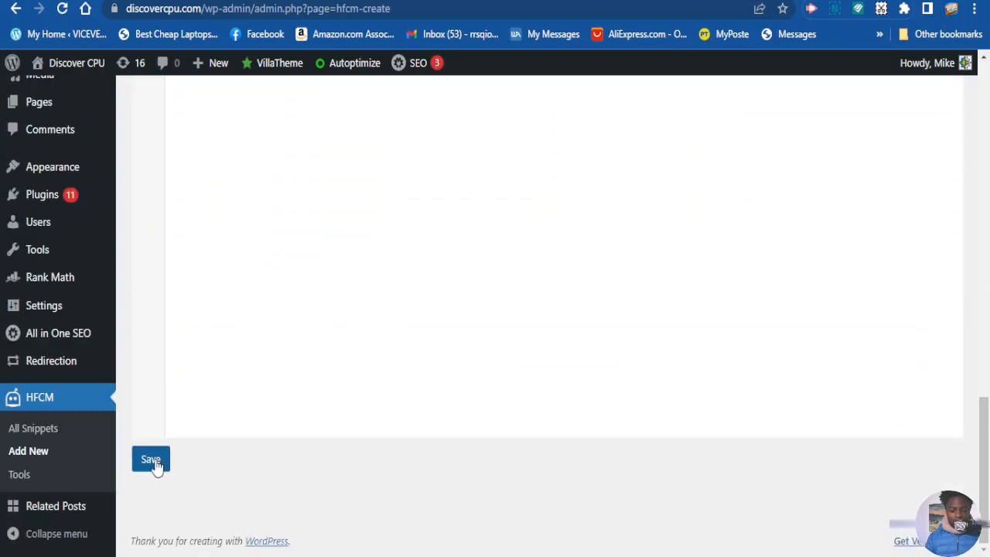
{"action": "left_click", "coordinate": [152, 461]}
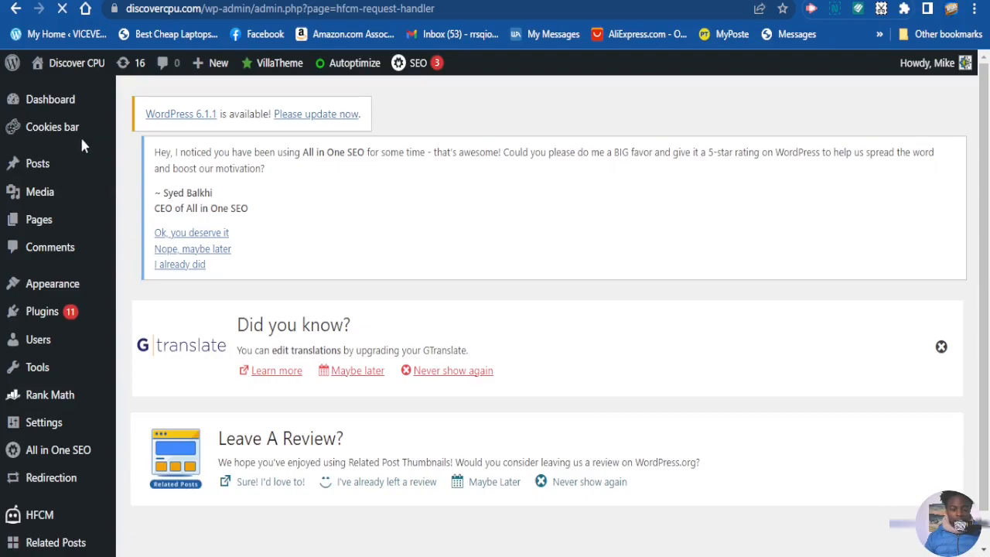
Switch back to the AdSense page for adding a new site and request a review of discovercpu.com
{"action": "mouse_move", "coordinate": [58, 63]}
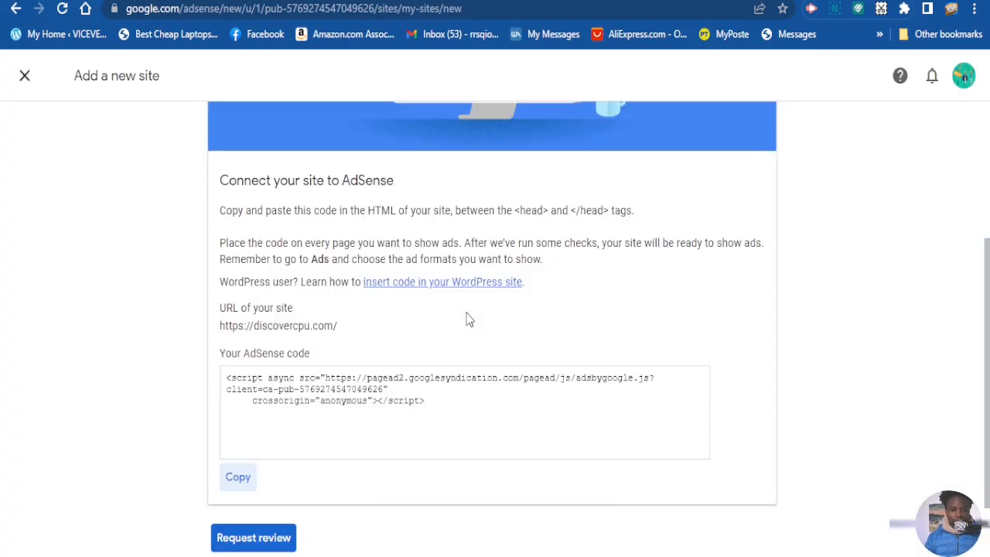
{"action": "scroll", "coordinate": [461, 343], "scroll_direction": "down", "scroll_amount": 1}
{"action": "scroll", "coordinate": [335, 291], "scroll_direction": "up", "scroll_amount": 2}
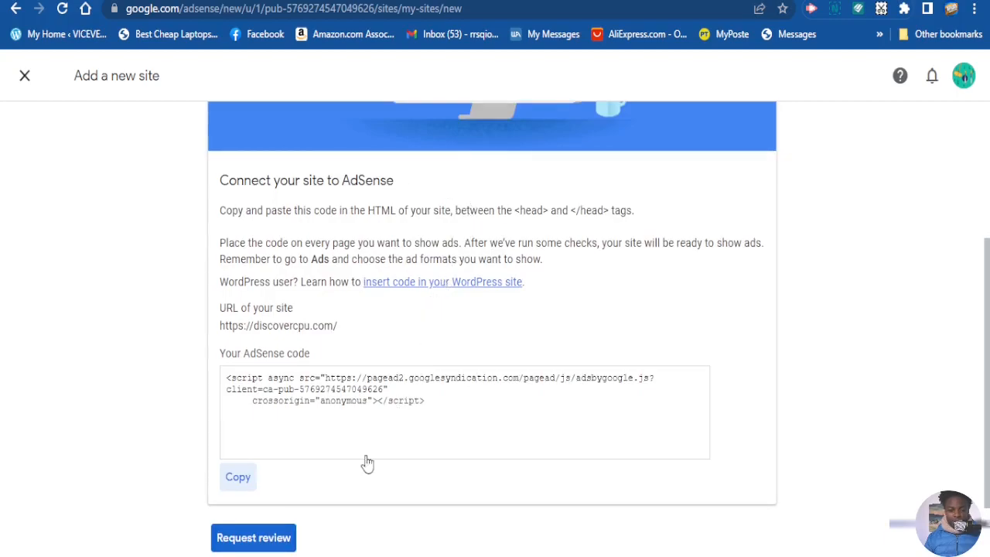
{"action": "scroll", "coordinate": [193, 514], "scroll_direction": "down", "scroll_amount": 1}
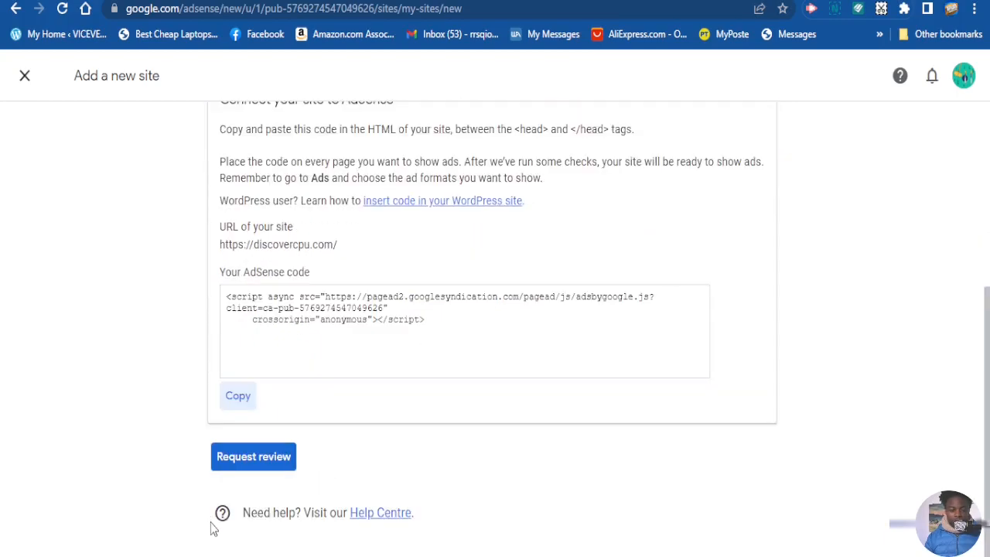
{"action": "left_click", "coordinate": [257, 457]}
Read the site readiness notice, open the ad setup for discovercpu.com and turn on Auto ads
{"action": "scroll", "coordinate": [520, 424], "scroll_direction": "down", "scroll_amount": 3}
{"action": "scroll", "coordinate": [520, 424], "scroll_direction": "up", "scroll_amount": 2}
{"action": "scroll", "coordinate": [520, 423], "scroll_direction": "up", "scroll_amount": 1}
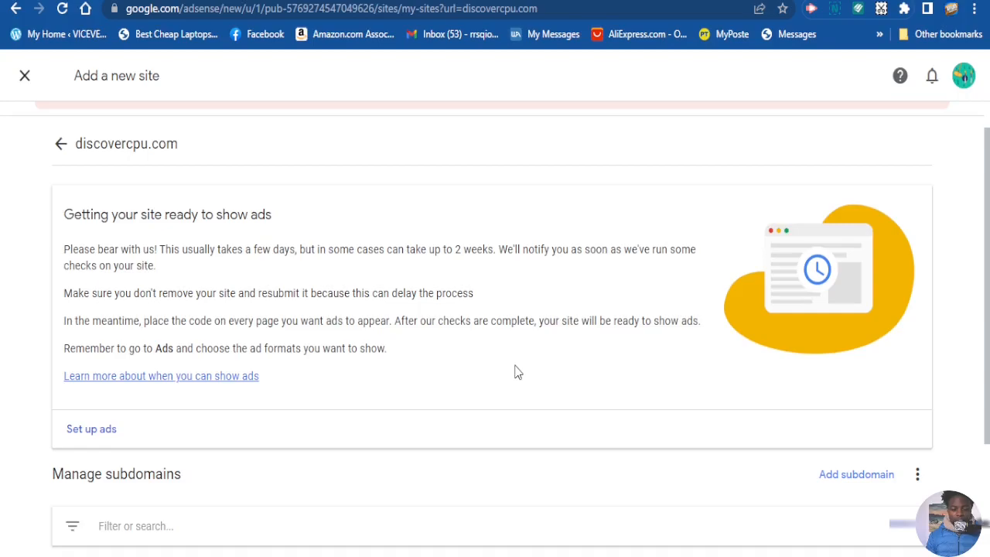
{"action": "scroll", "coordinate": [495, 379], "scroll_direction": "up", "scroll_amount": 2}
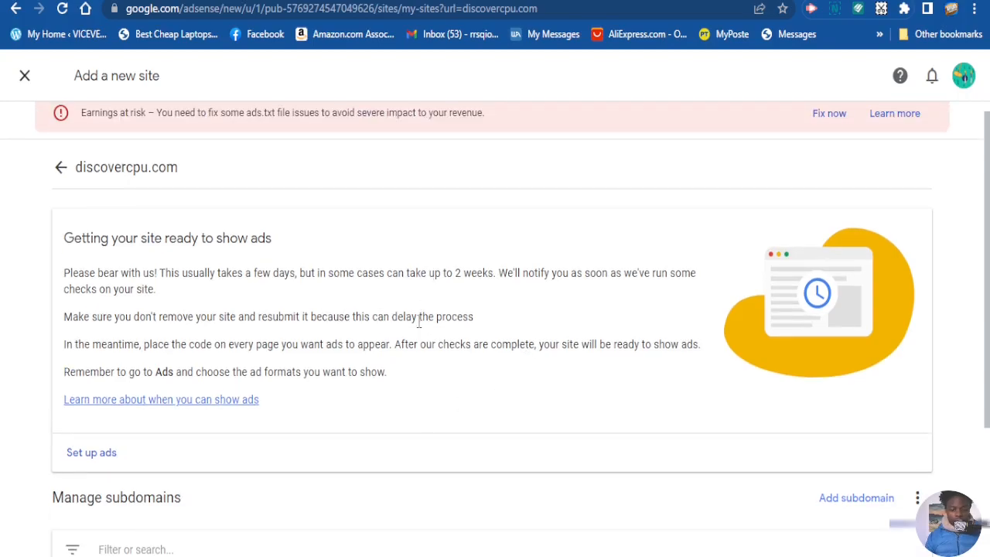
{"action": "scroll", "coordinate": [350, 352], "scroll_direction": "down", "scroll_amount": 1}
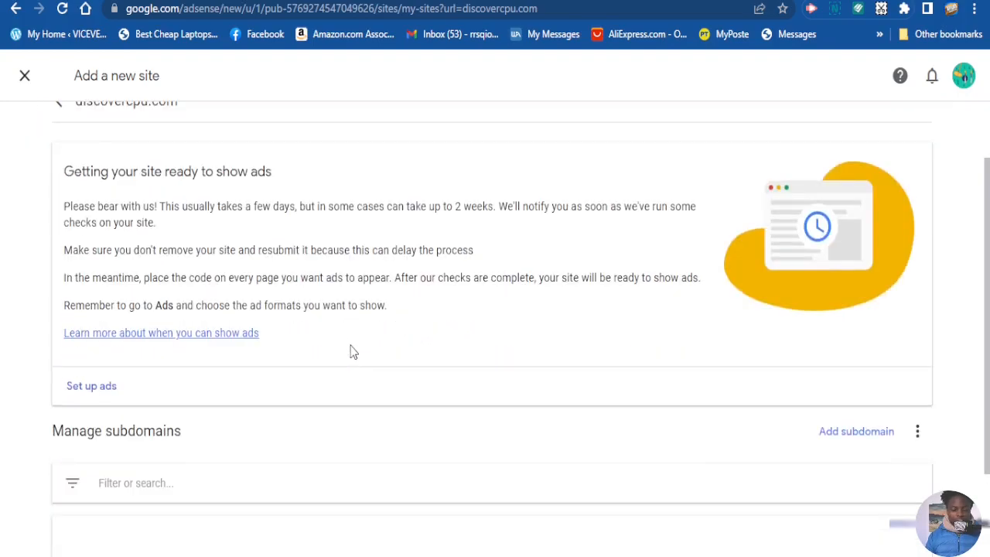
{"action": "scroll", "coordinate": [402, 242], "scroll_direction": "down", "scroll_amount": 1}
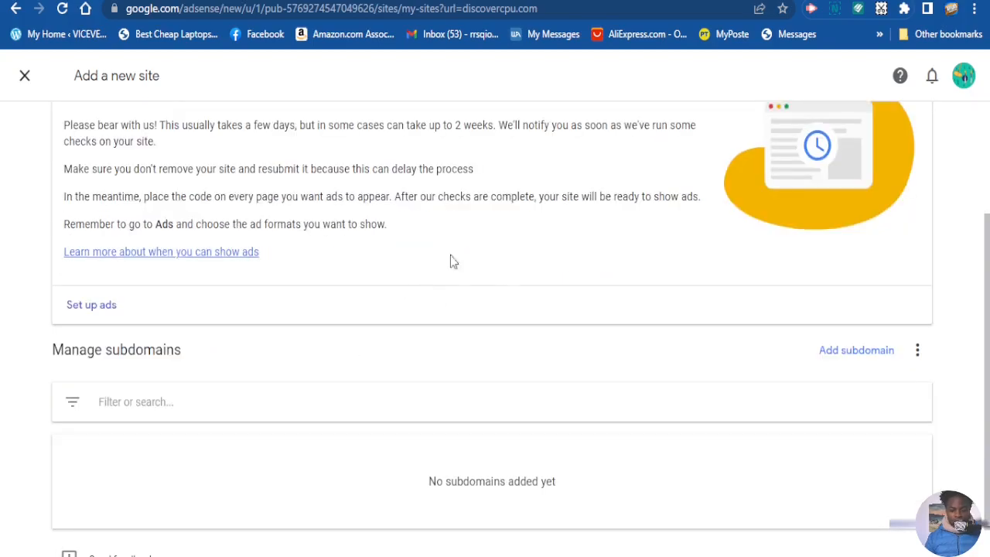
{"action": "left_click", "coordinate": [92, 305]}
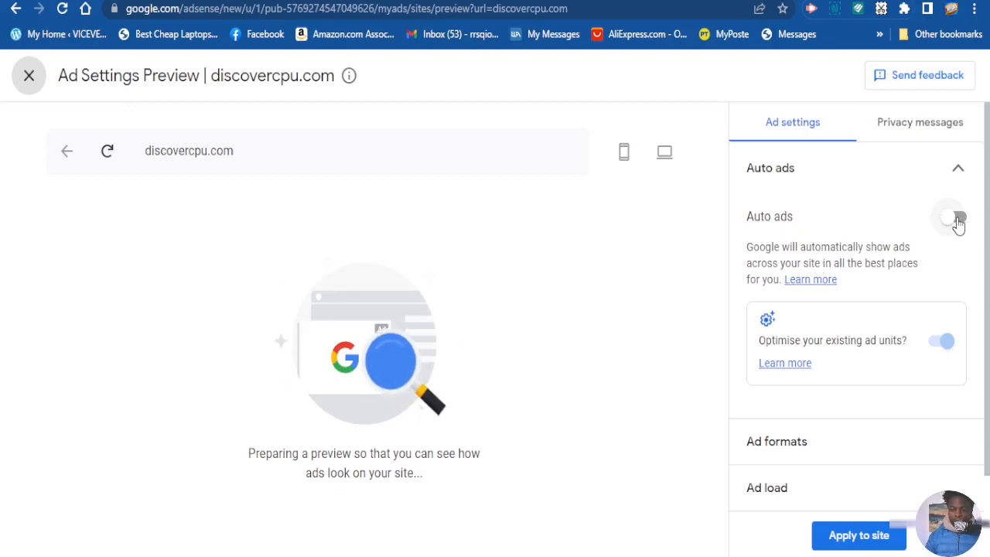
{"action": "left_click", "coordinate": [957, 222]}
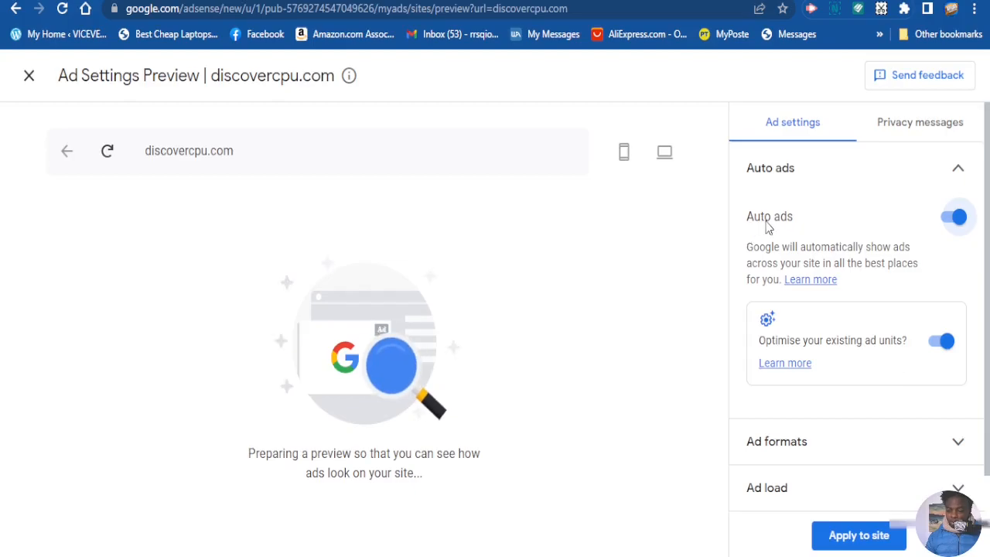
{"action": "left_click", "coordinate": [953, 222]}
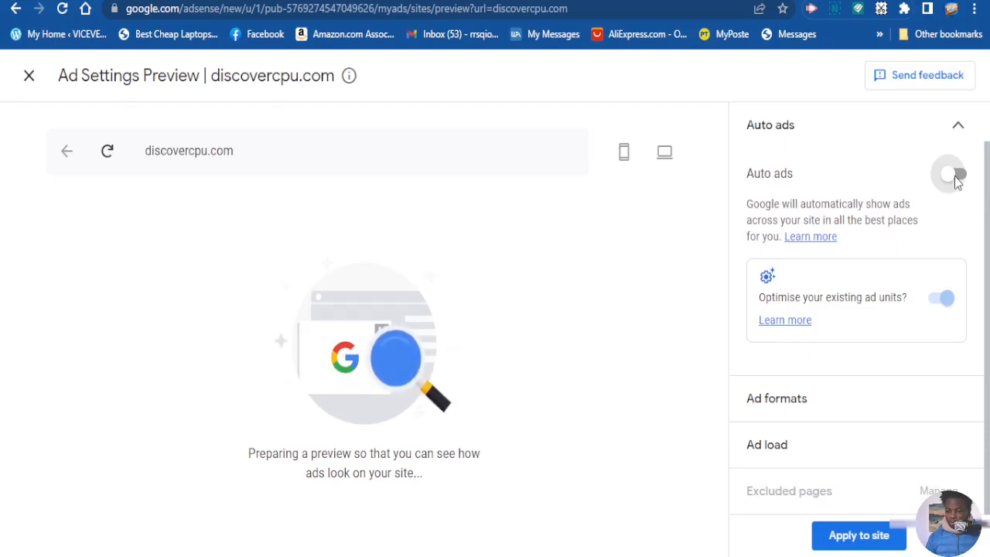
{"action": "left_click", "coordinate": [956, 176]}
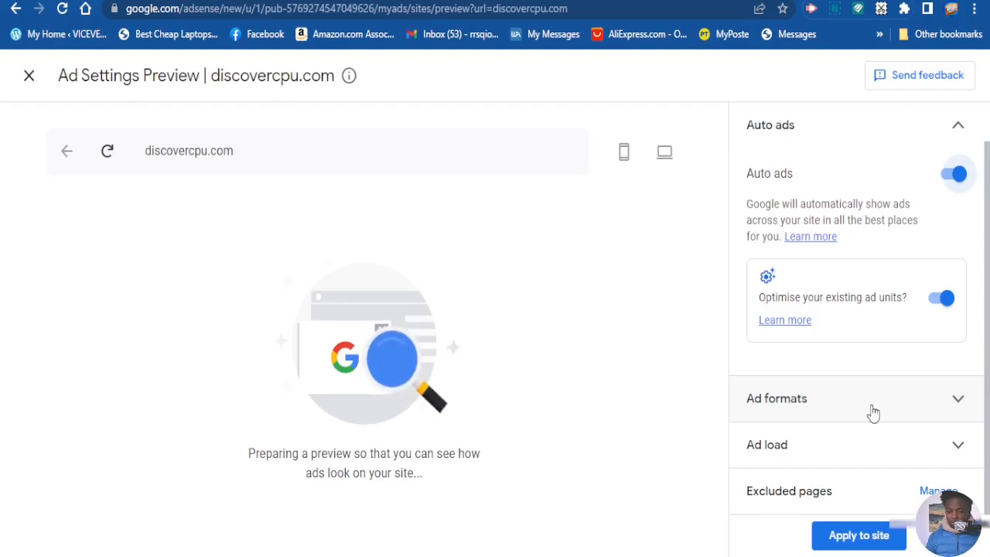
Examine the ad format options for discovercpu.com, including in-page, multiplex, anchor, side rail and vignette ads
{"action": "left_click", "coordinate": [916, 415]}
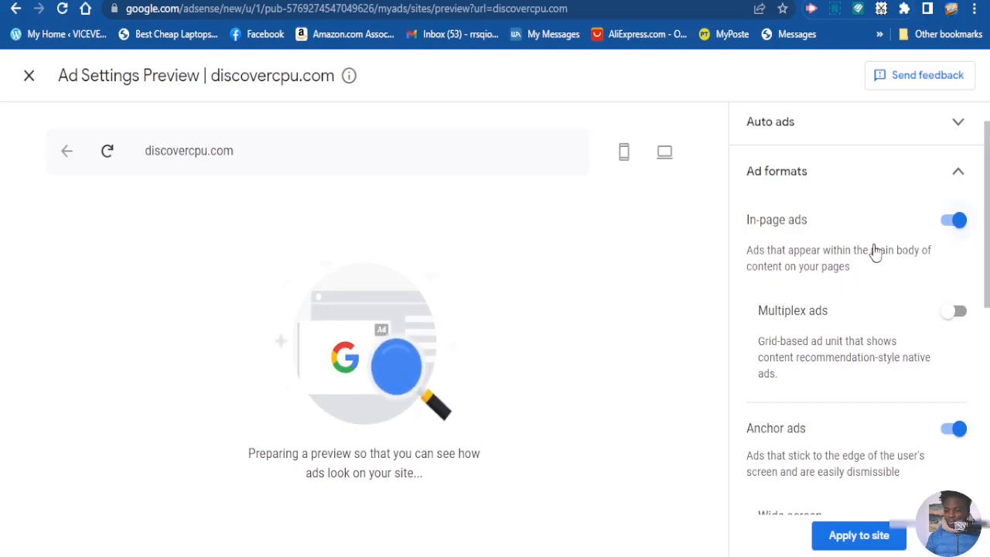
{"action": "scroll", "coordinate": [849, 273], "scroll_direction": "down", "scroll_amount": 2}
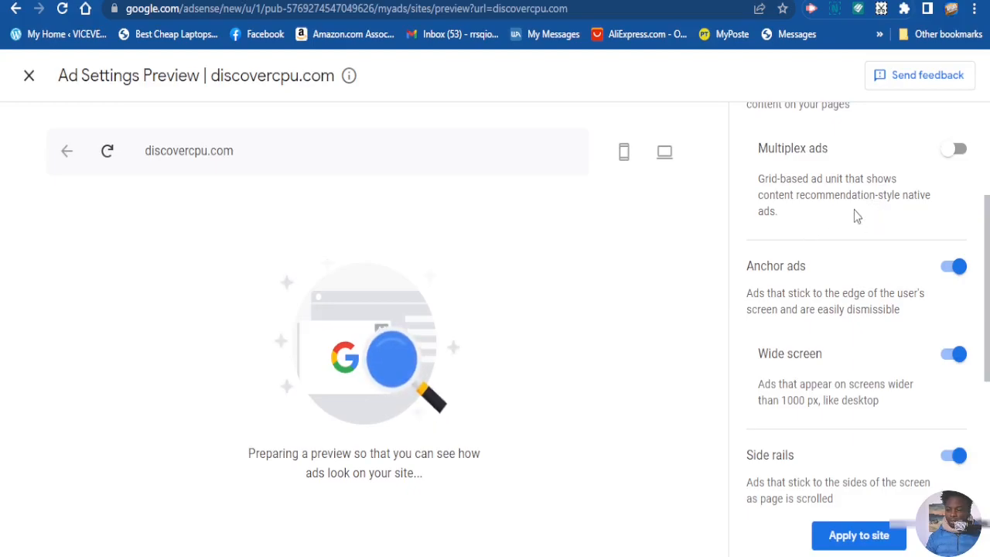
{"action": "scroll", "coordinate": [854, 212], "scroll_direction": "up", "scroll_amount": 1}
{"action": "scroll", "coordinate": [860, 232], "scroll_direction": "down", "scroll_amount": 1}
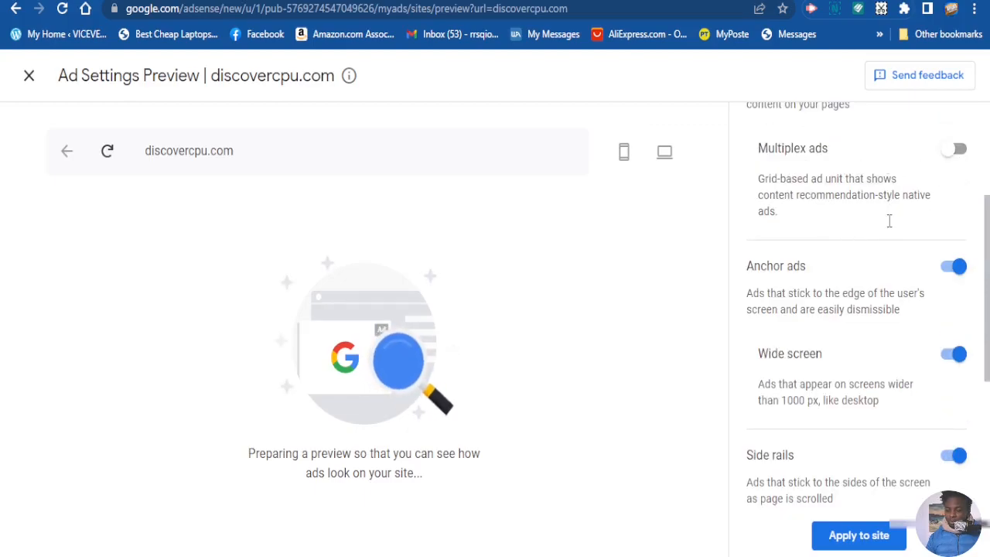
{"action": "scroll", "coordinate": [843, 244], "scroll_direction": "down", "scroll_amount": 1}
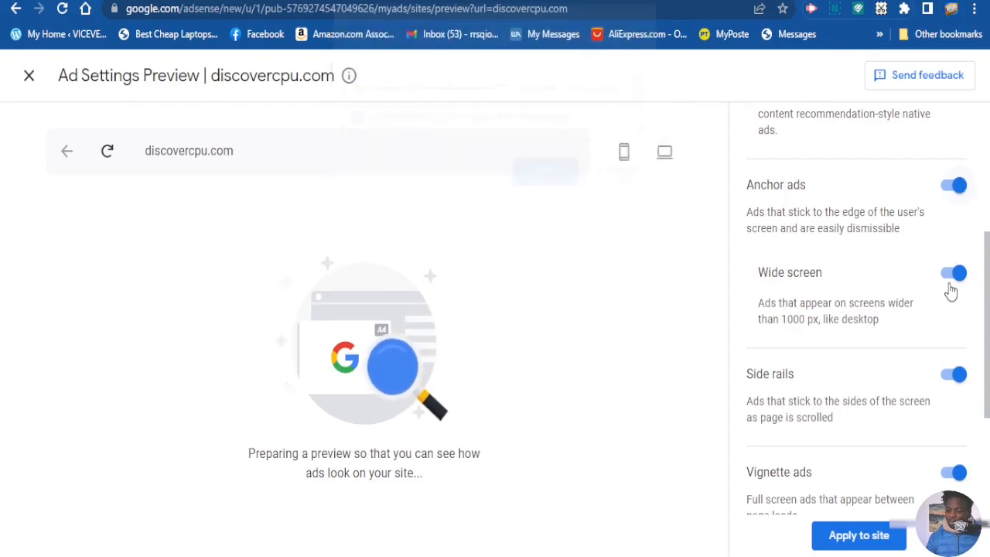
{"action": "scroll", "coordinate": [925, 327], "scroll_direction": "down", "scroll_amount": 2}
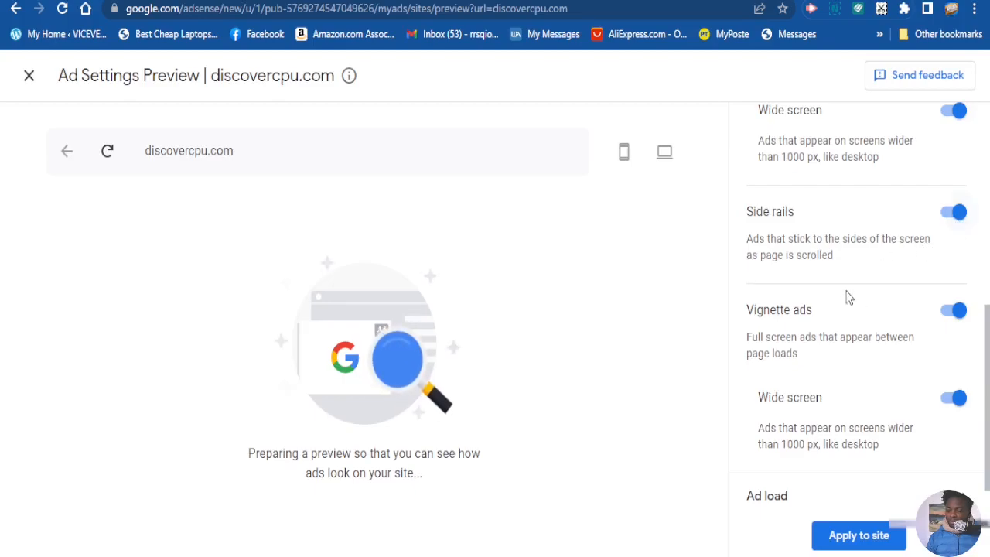
{"action": "scroll", "coordinate": [774, 327], "scroll_direction": "down", "scroll_amount": 1}
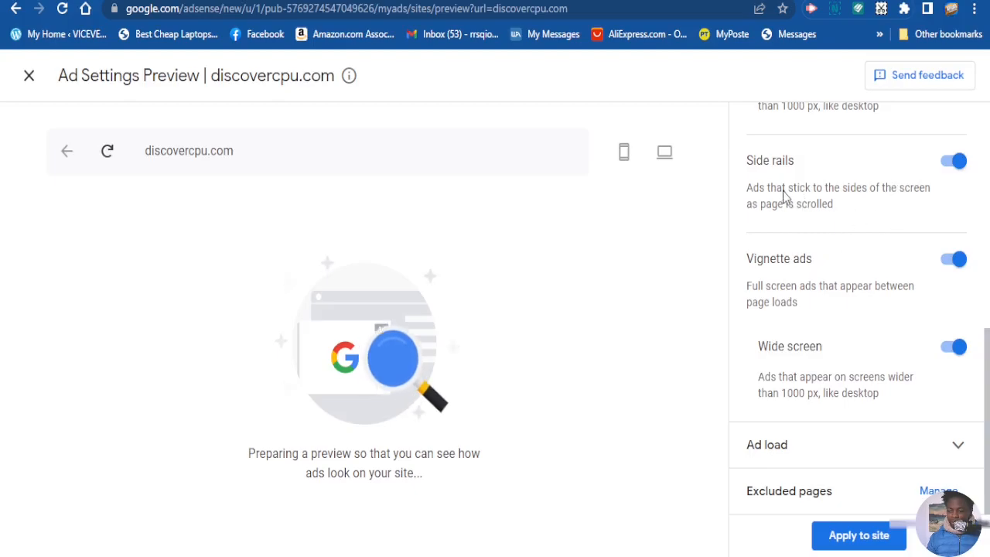
{"action": "scroll", "coordinate": [784, 196], "scroll_direction": "up", "scroll_amount": 3}
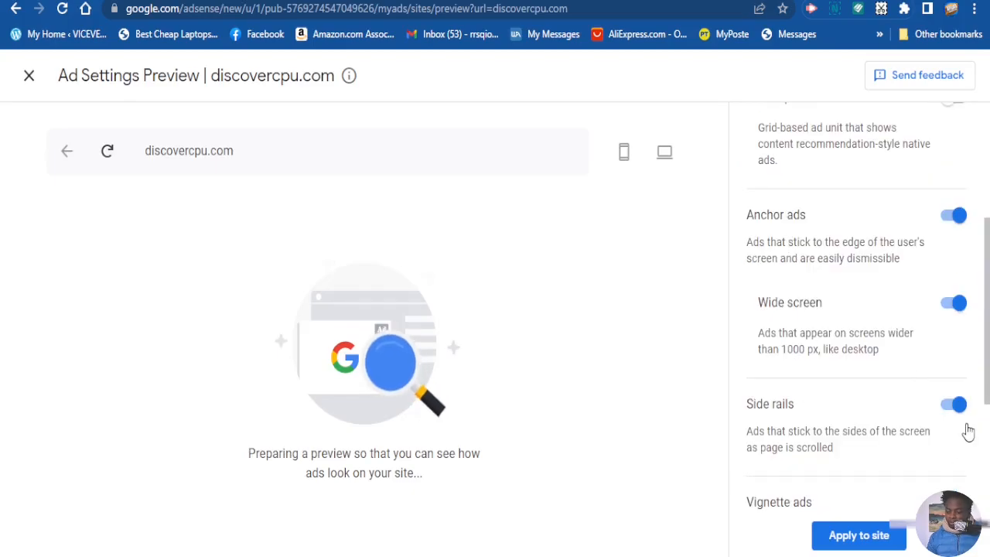
{"action": "scroll", "coordinate": [844, 481], "scroll_direction": "down", "scroll_amount": 3}
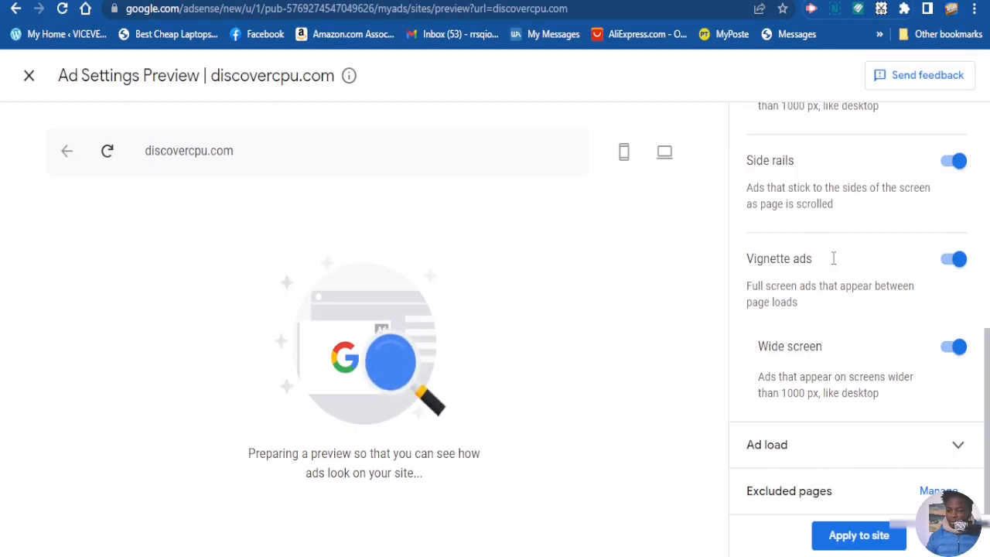
{"action": "scroll", "coordinate": [835, 425], "scroll_direction": "up", "scroll_amount": 5}
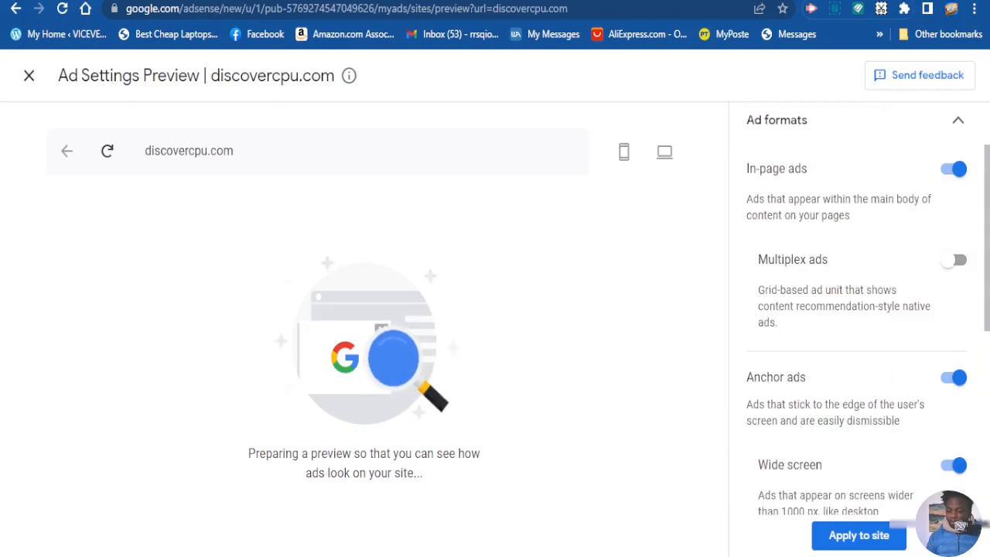
Apply the ad settings to discovercpu.com with the Apply now option and save them
{"action": "left_click", "coordinate": [859, 537]}
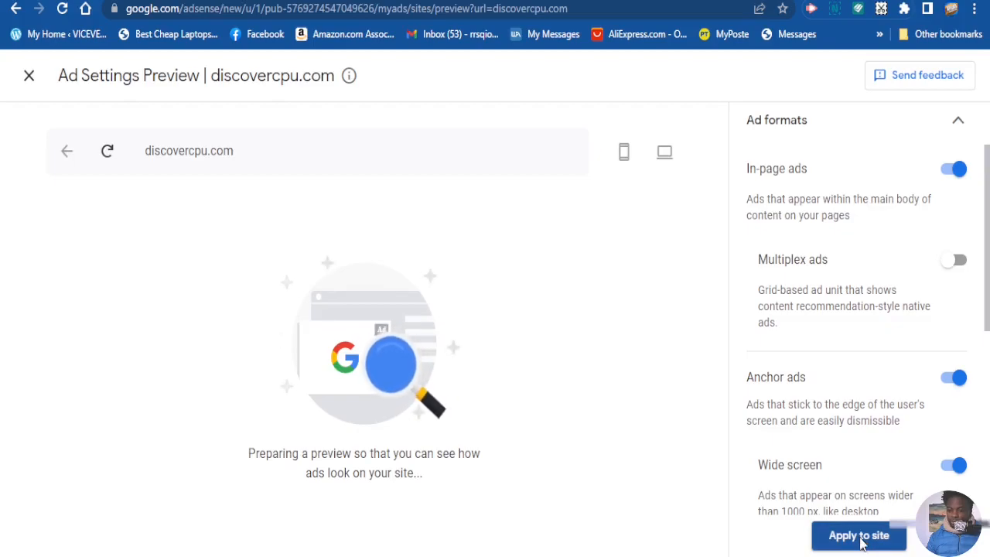
{"action": "left_click", "coordinate": [860, 539]}
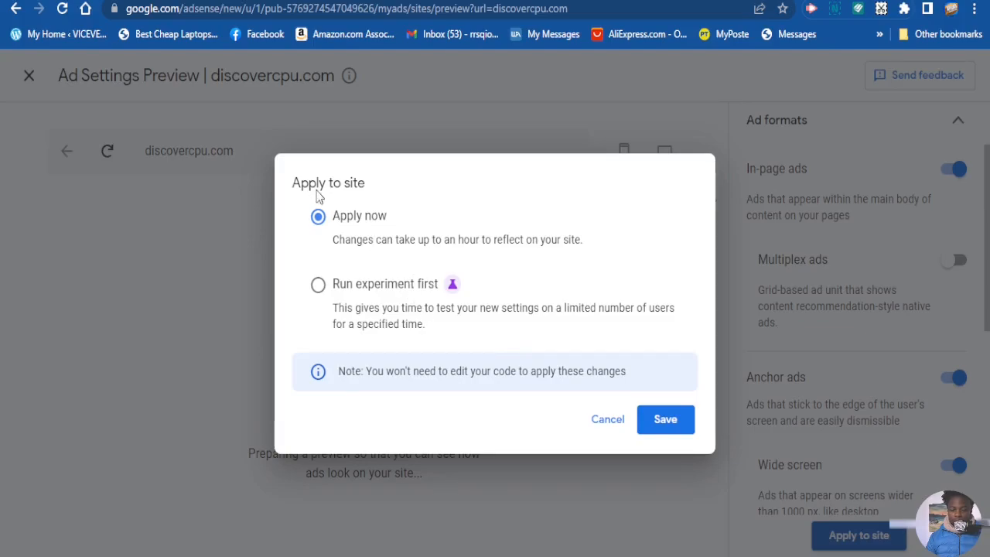
{"action": "left_click", "coordinate": [665, 422]}
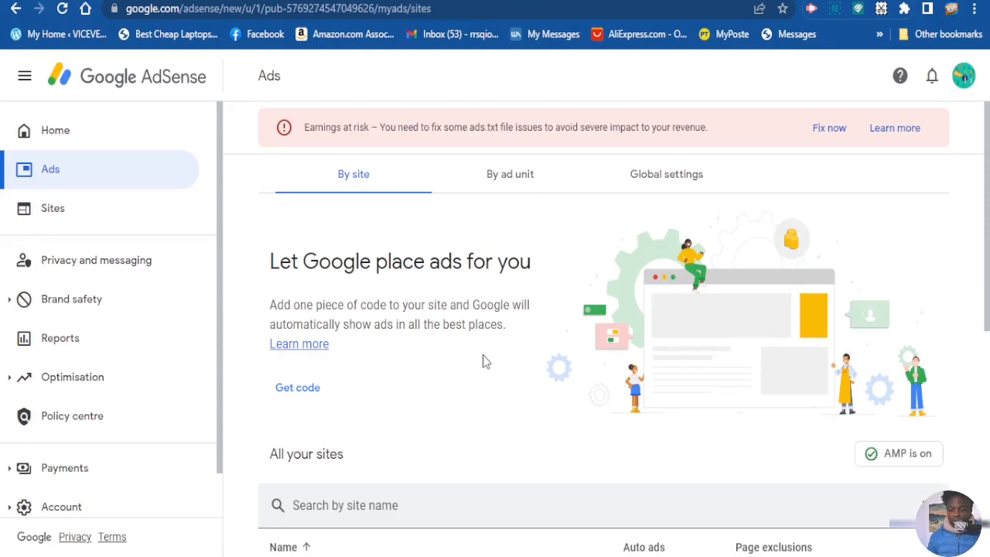
Review the list of all sites and check the Auto ads status of discovercpu.com and the other sites
{"action": "scroll", "coordinate": [524, 316], "scroll_direction": "down", "scroll_amount": 3}
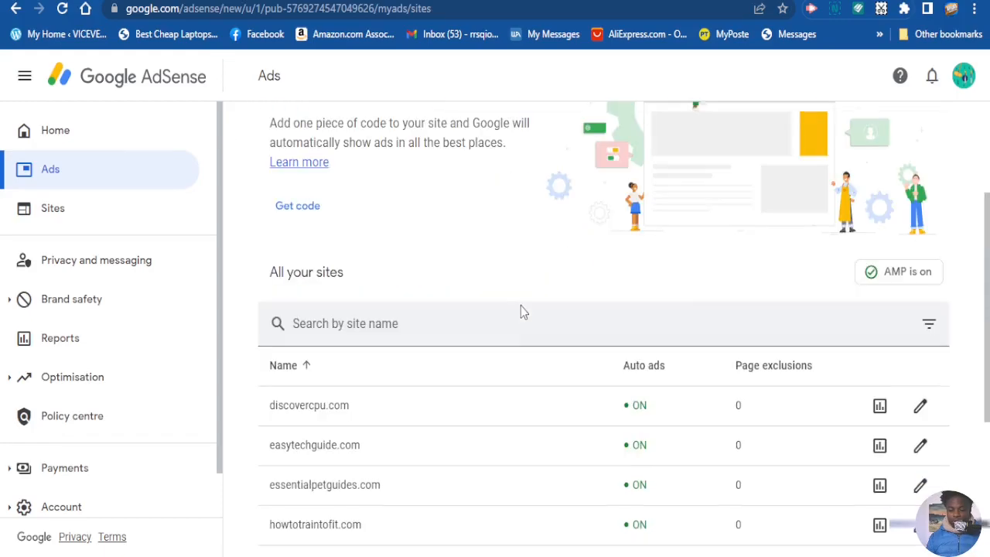
{"action": "scroll", "coordinate": [696, 294], "scroll_direction": "down", "scroll_amount": 1}
{"action": "scroll", "coordinate": [657, 229], "scroll_direction": "down", "scroll_amount": 1}
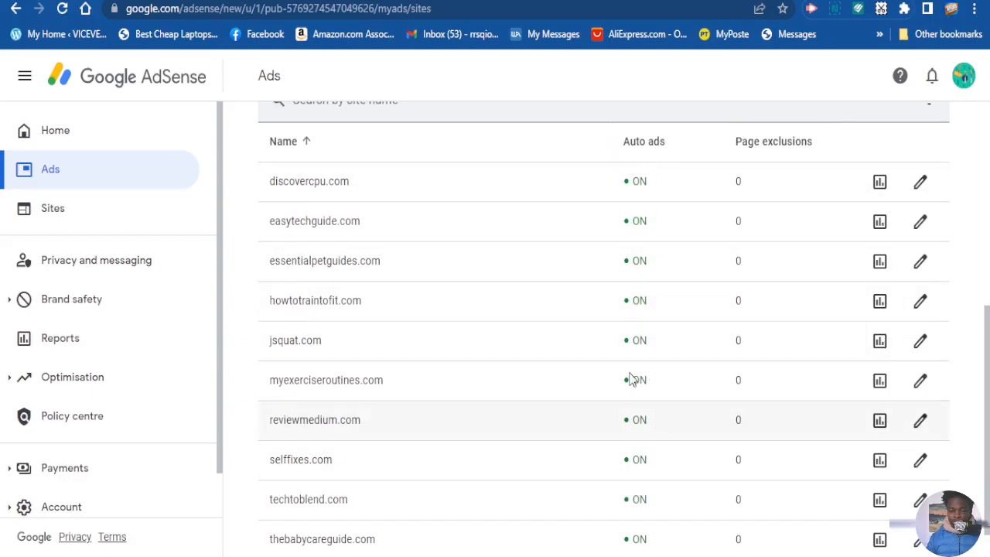
{"action": "scroll", "coordinate": [637, 391], "scroll_direction": "down", "scroll_amount": 1}
{"action": "scroll", "coordinate": [640, 393], "scroll_direction": "up", "scroll_amount": 4}
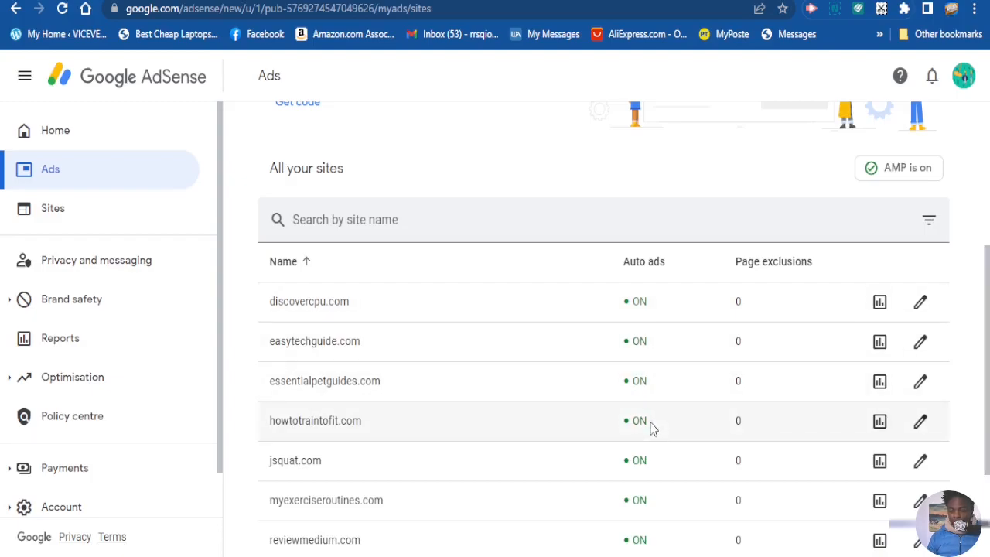
{"action": "scroll", "coordinate": [654, 431], "scroll_direction": "down", "scroll_amount": 1}
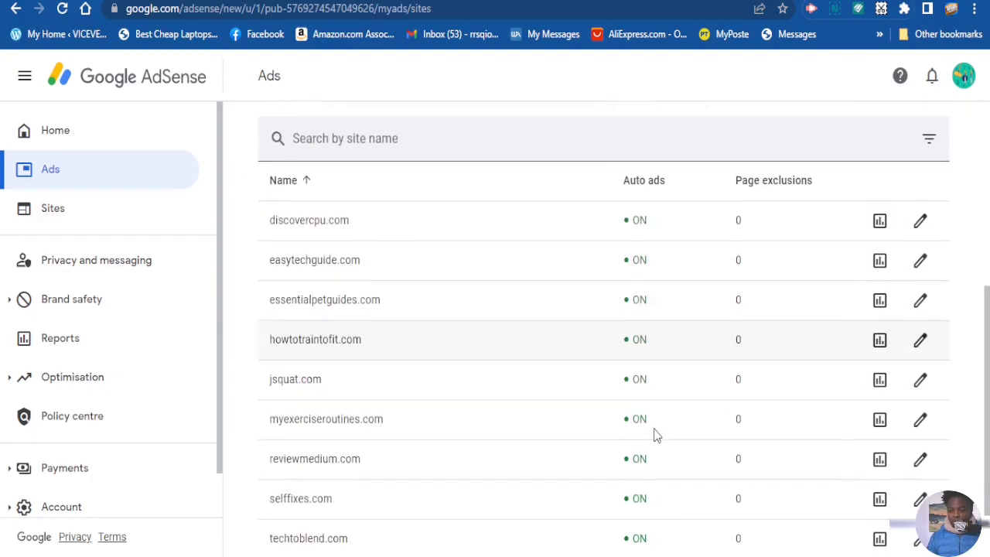
{"action": "scroll", "coordinate": [650, 418], "scroll_direction": "up", "scroll_amount": 1}
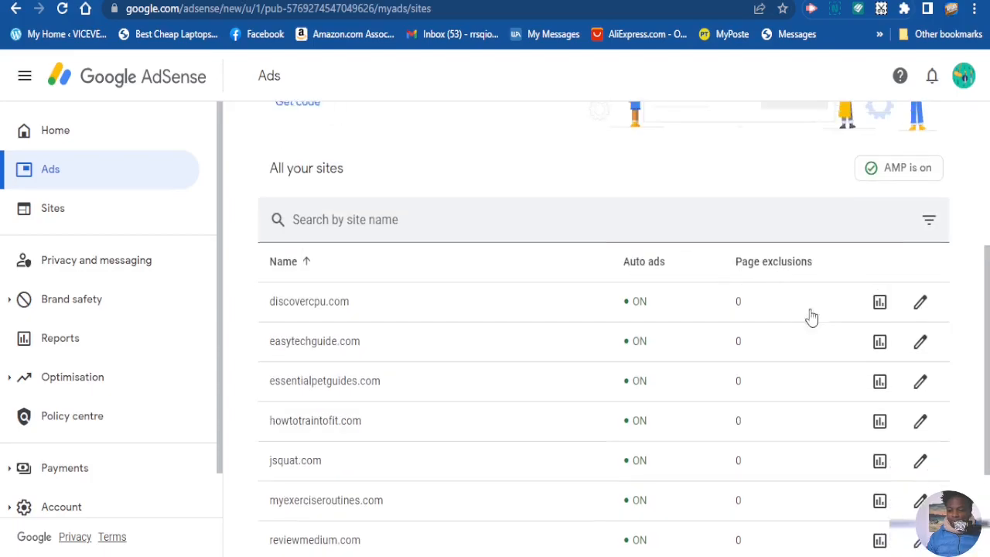
{"action": "scroll", "coordinate": [699, 445], "scroll_direction": "down", "scroll_amount": 1}
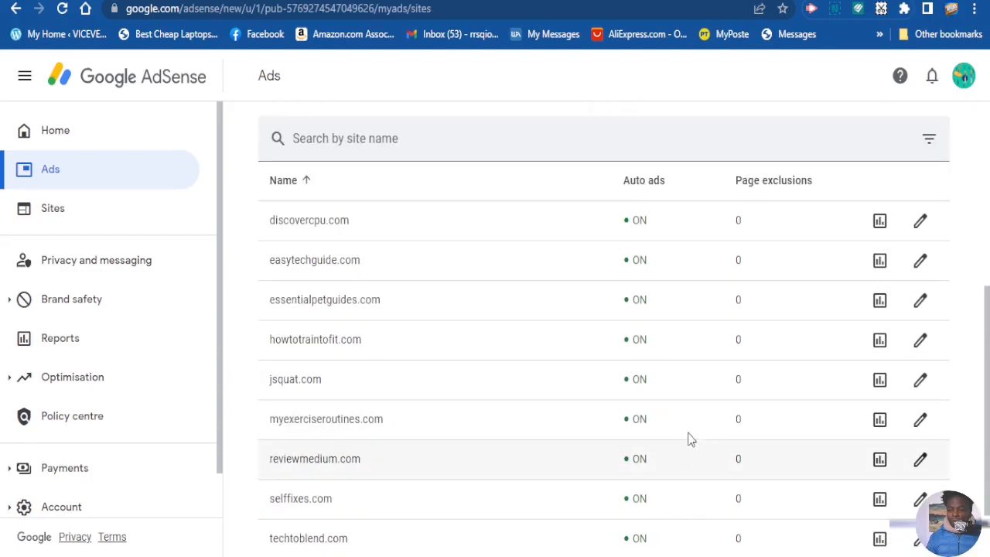
{"action": "scroll", "coordinate": [696, 436], "scroll_direction": "down", "scroll_amount": 1}
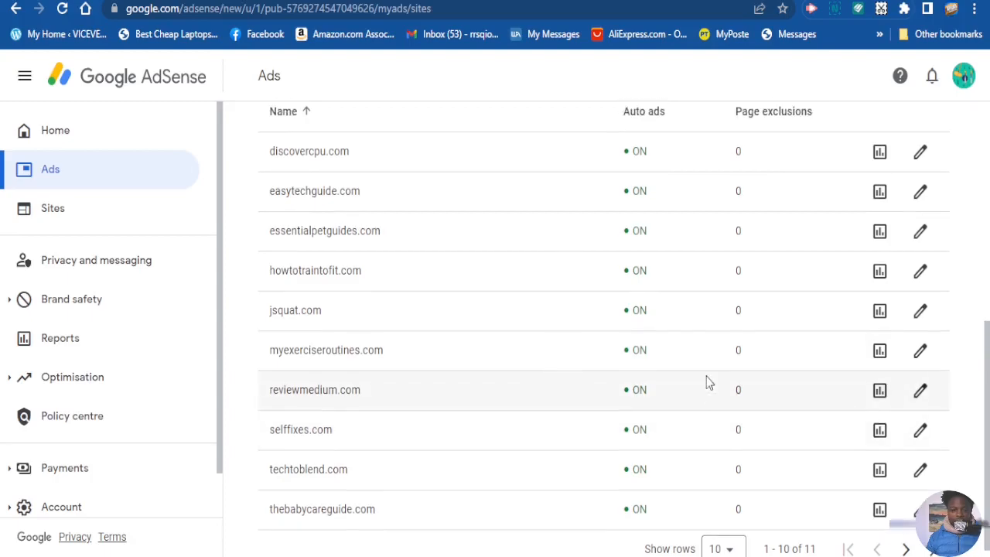
{"action": "scroll", "coordinate": [707, 380], "scroll_direction": "up", "scroll_amount": 1}
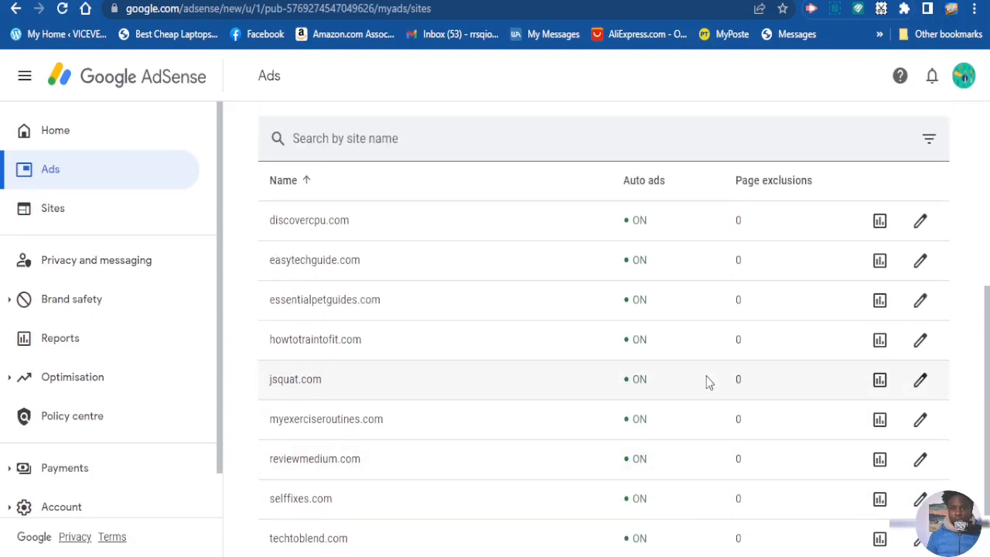